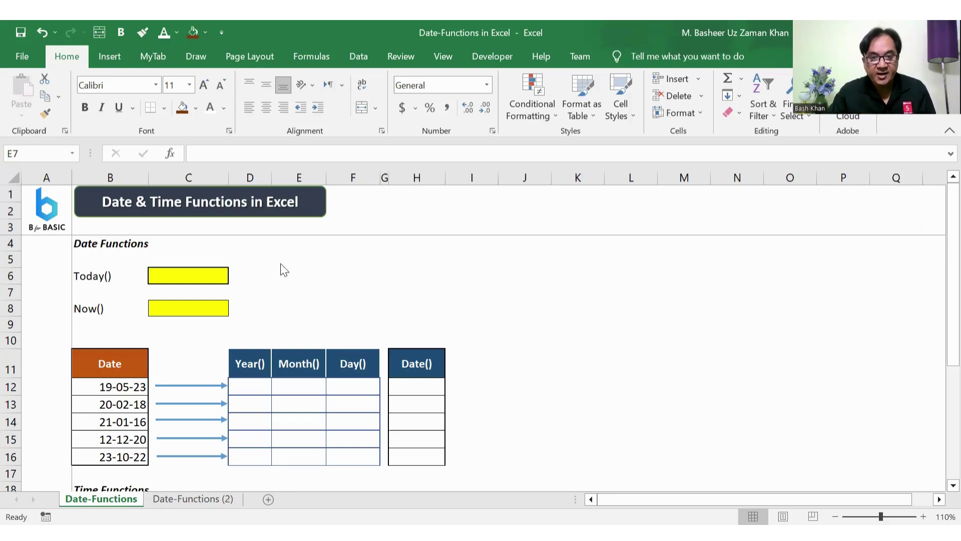
Insert today's date as a fixed value in E6 with Ctrl+;, then delete it
left_click(305, 272)
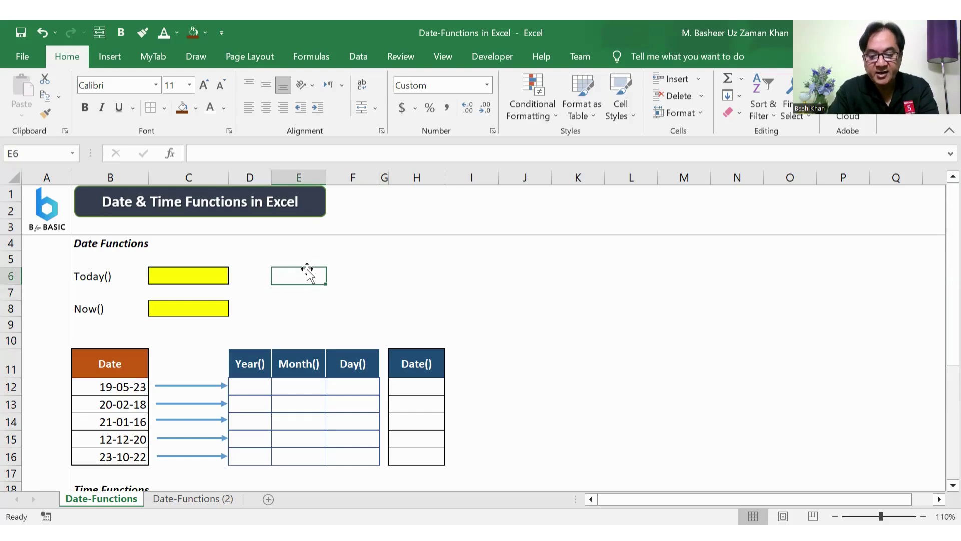
key("ctrl+semicolon")
key("Return")
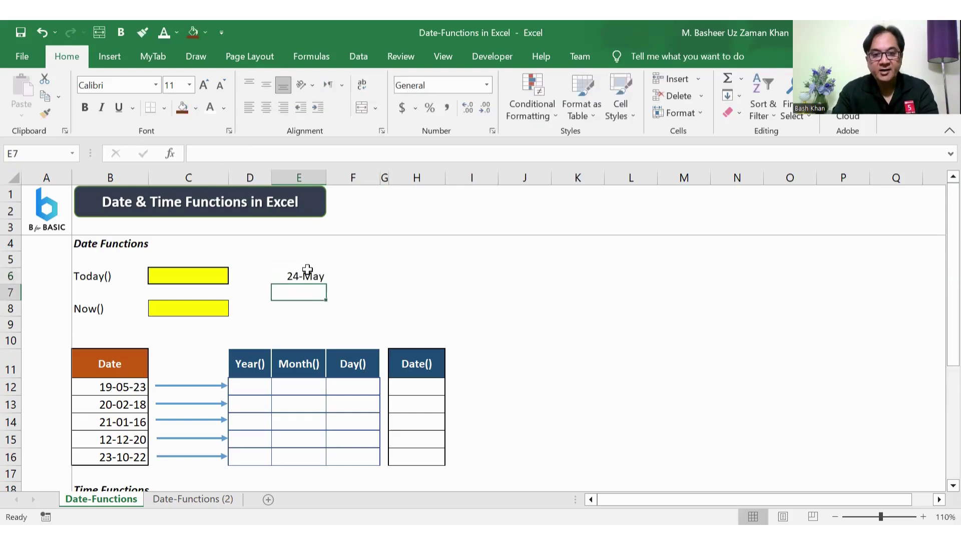
left_click(308, 271)
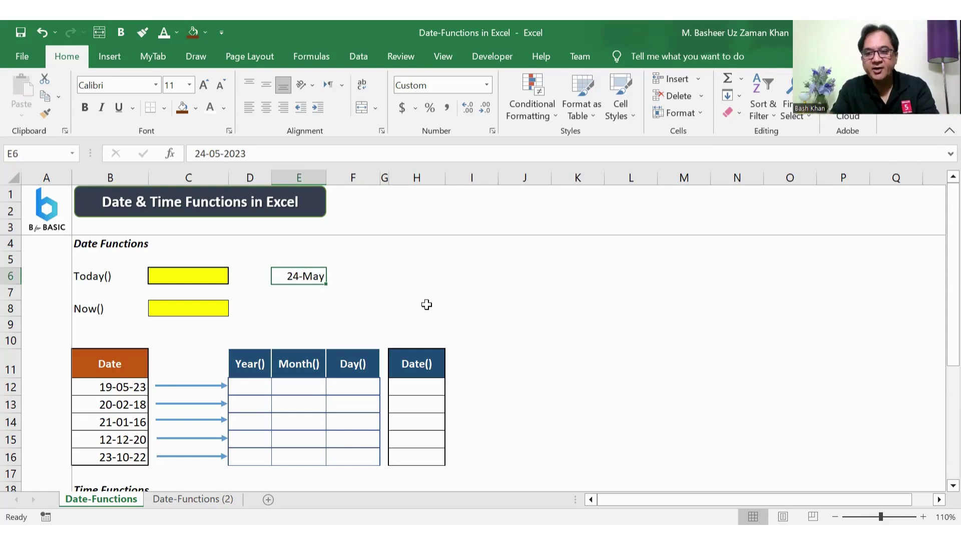
key("Delete")
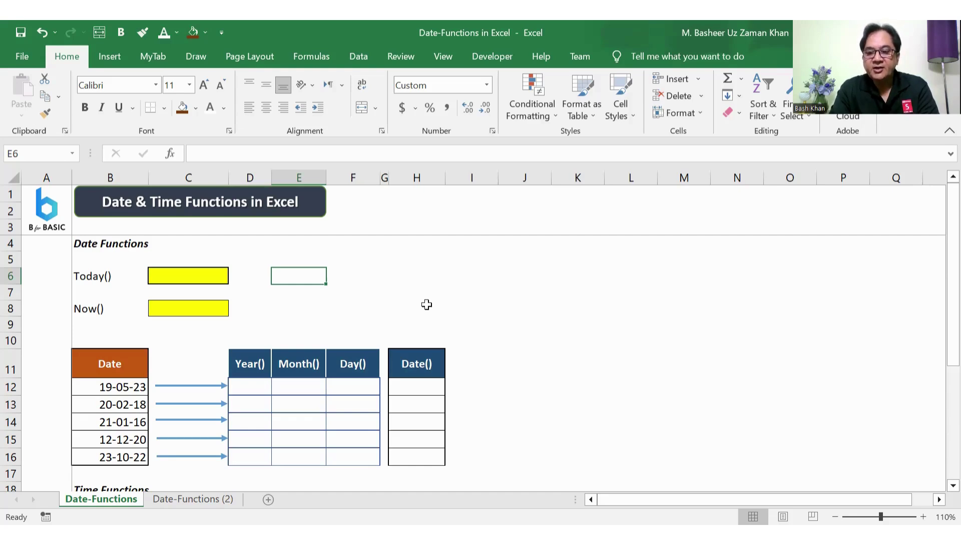
Enter =TODAY() in C6 beside Today(), showing 24-05-23 0:00
key("Left")
key("Left")
key("Left")
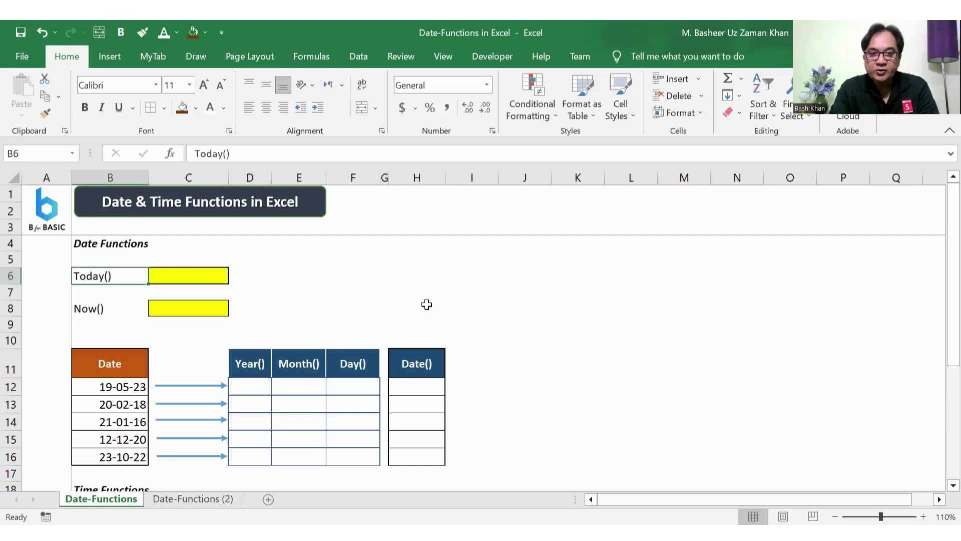
key("Right")
type("T")
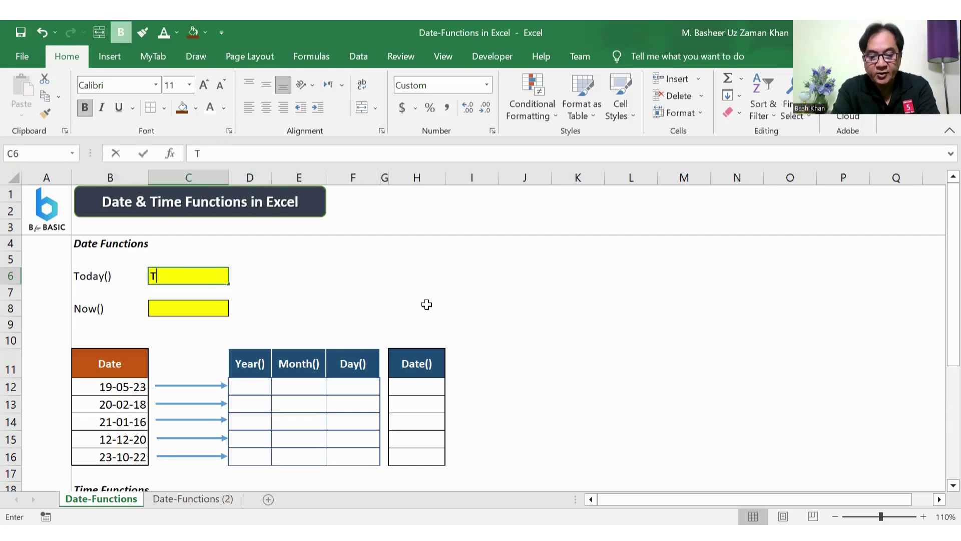
type("od")
key("BackSpace")
key("BackSpace")
key("BackSpace")
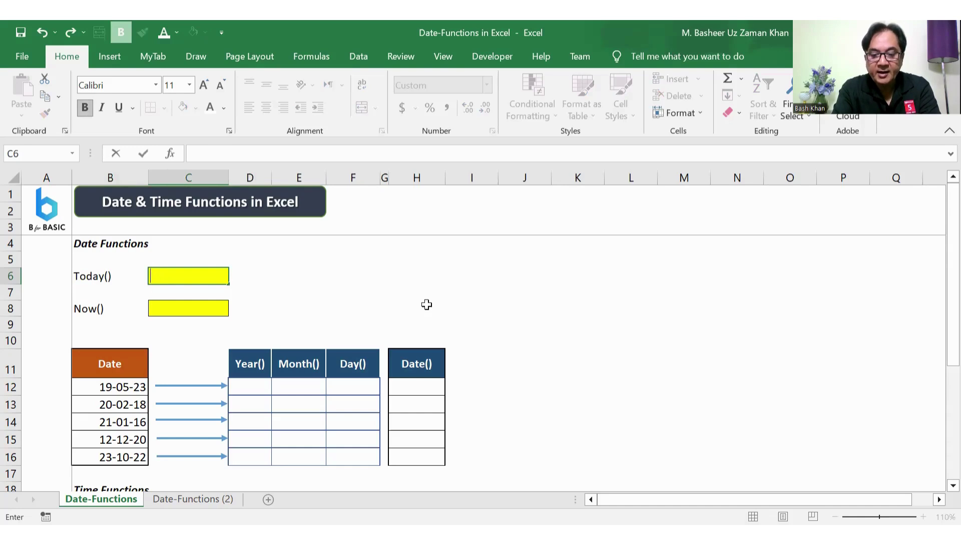
type("=")
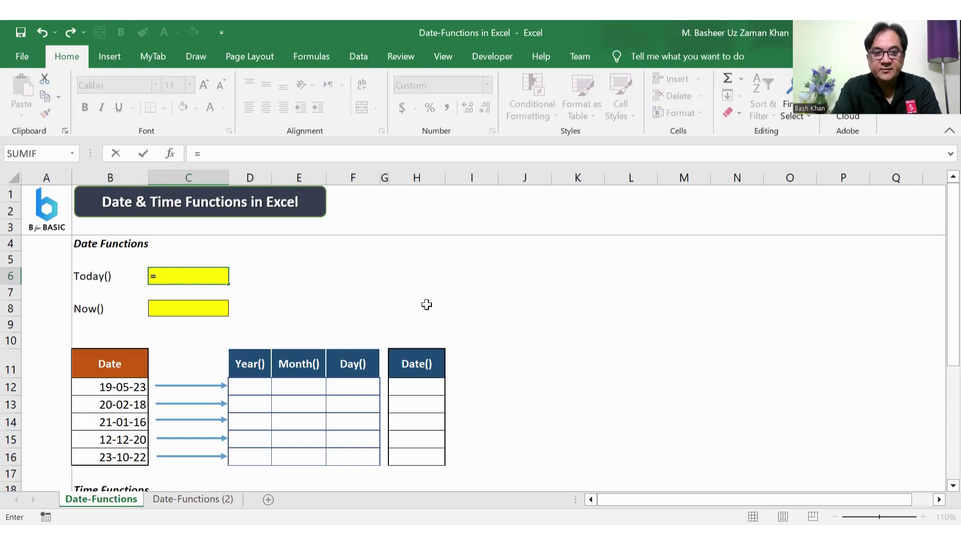
type("Today")
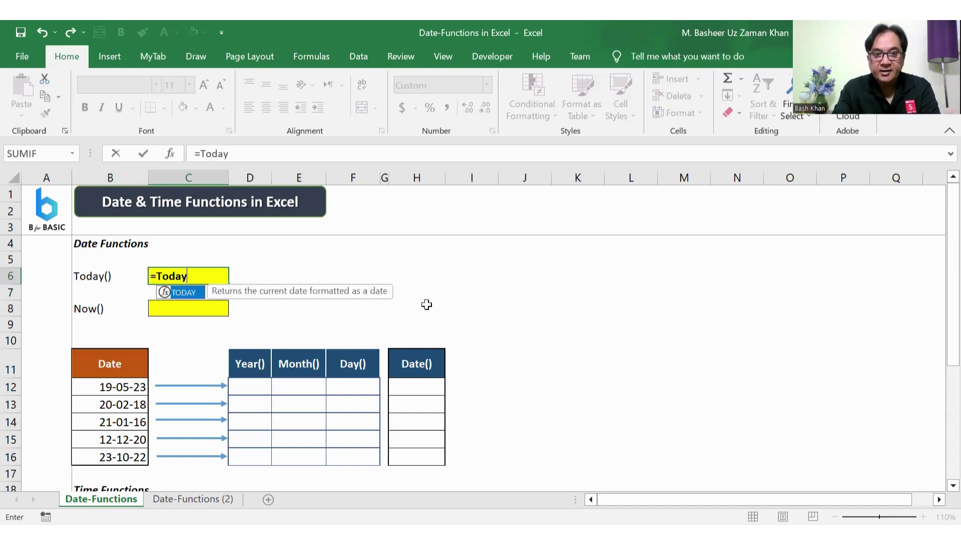
type("()")
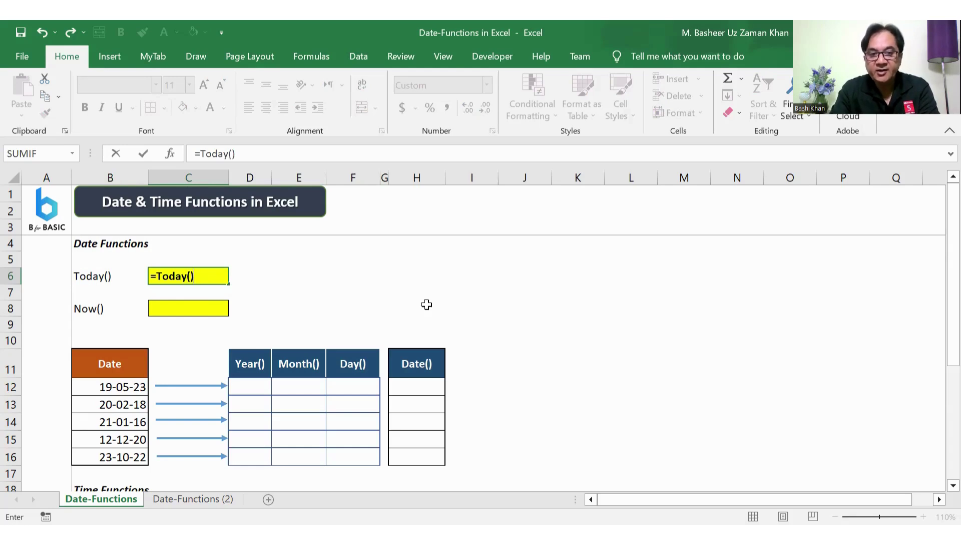
key("Return")
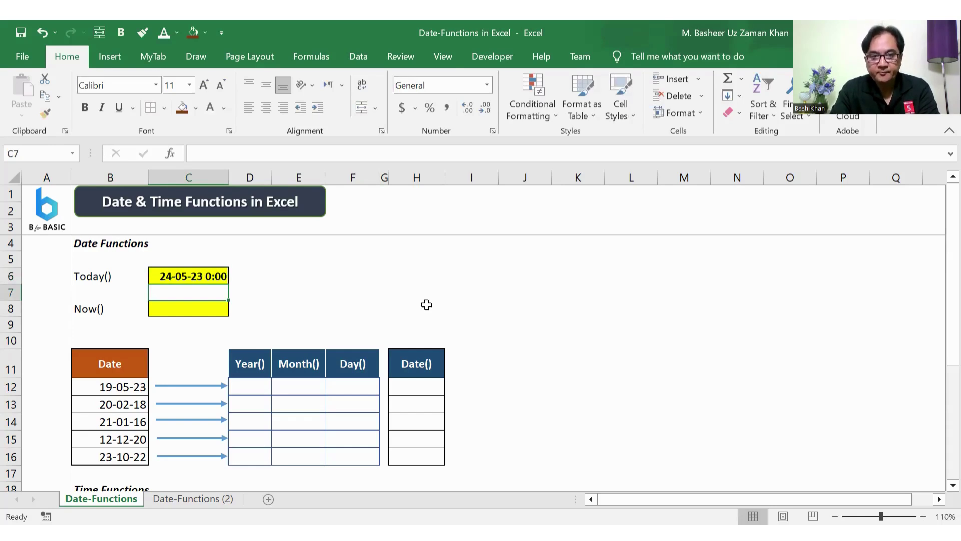
key("Up")
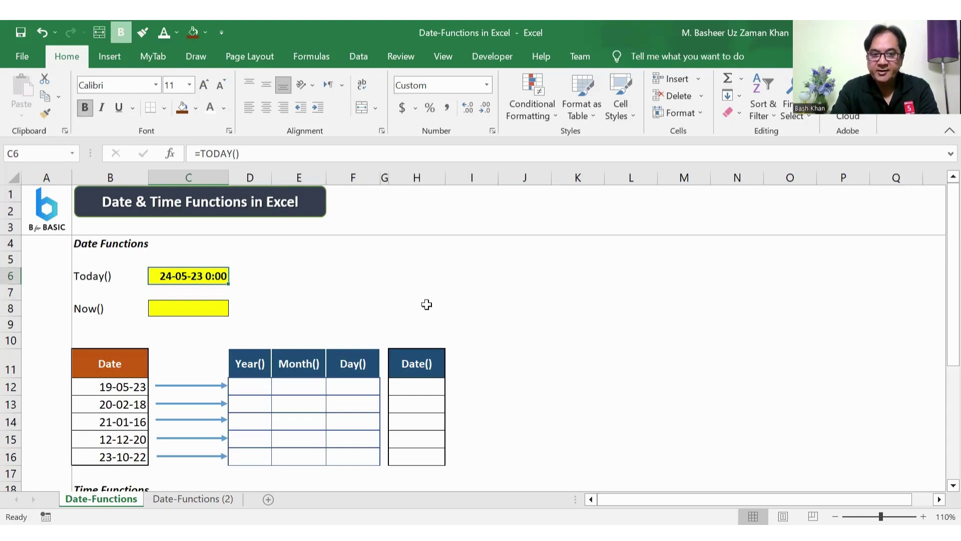
Enter =NOW() in C8 beside Now()
key("Down")
key("Down")
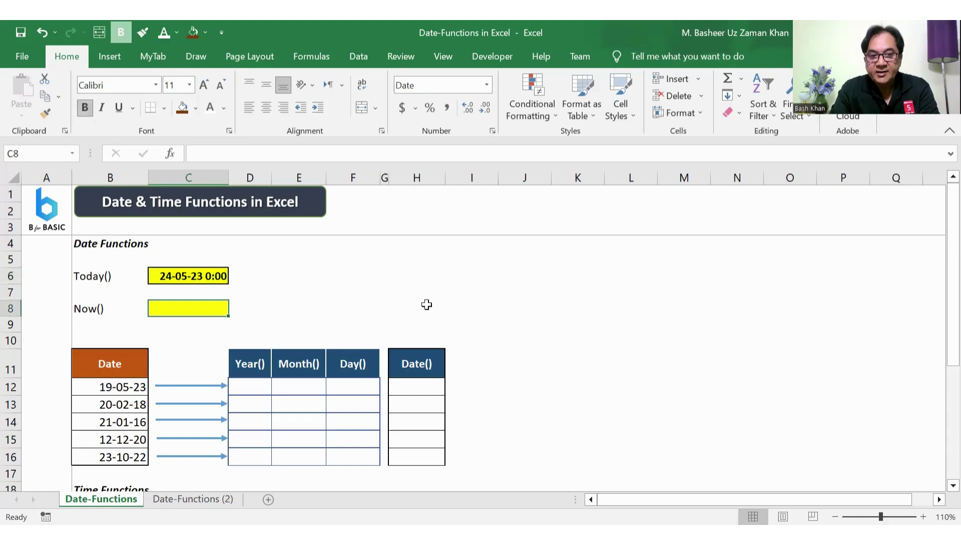
type("=")
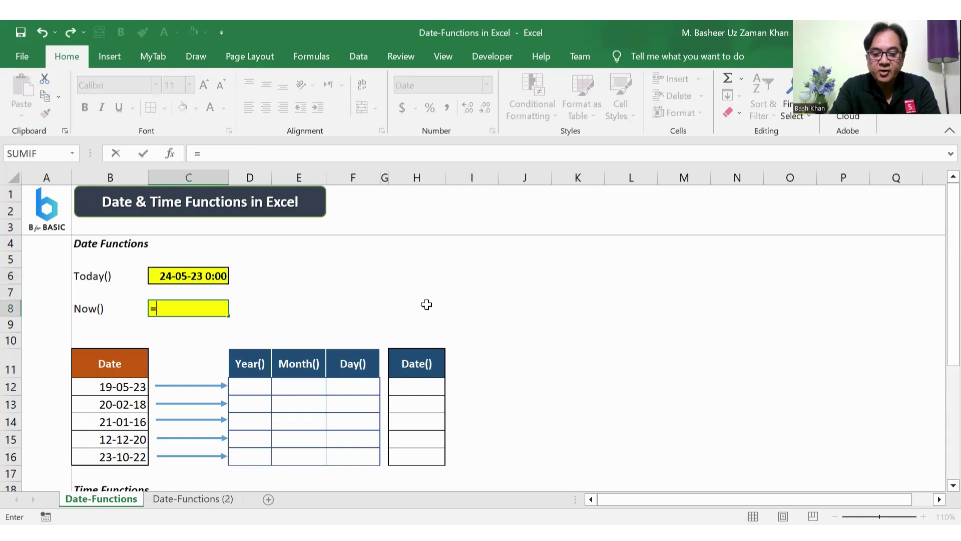
type("Now()")
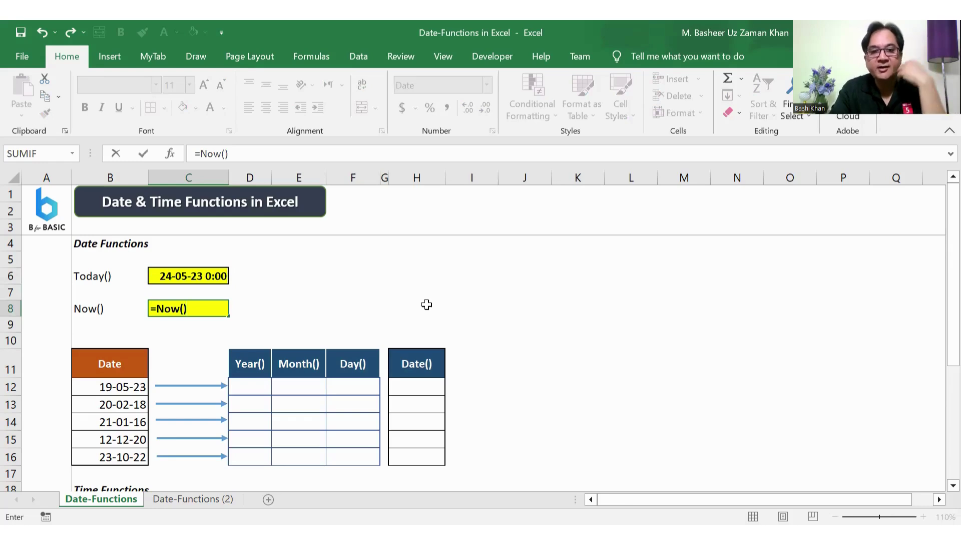
key("Return")
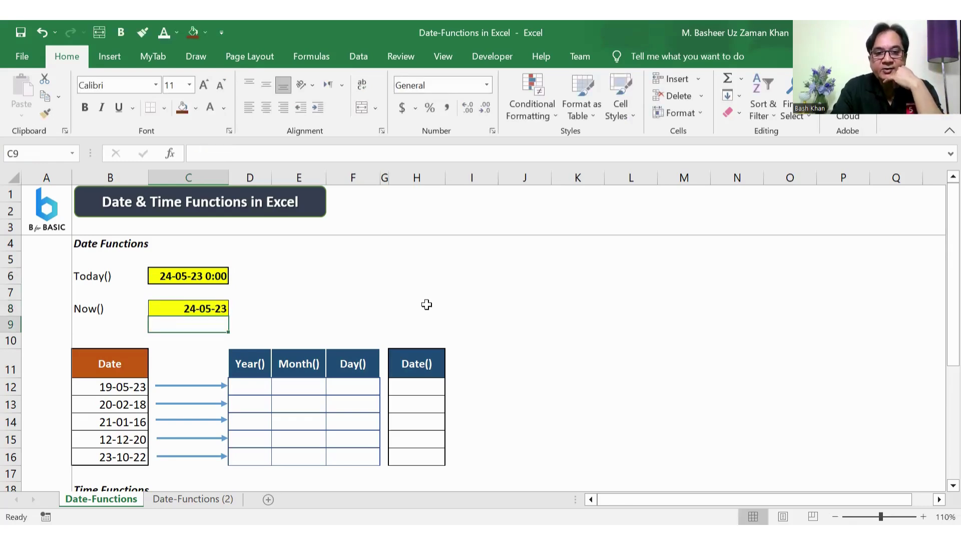
Apply C6's date-time format to C8 with Format Painter, showing 24-05-23 21:40
key("Up")
key("Up")
key("Up")
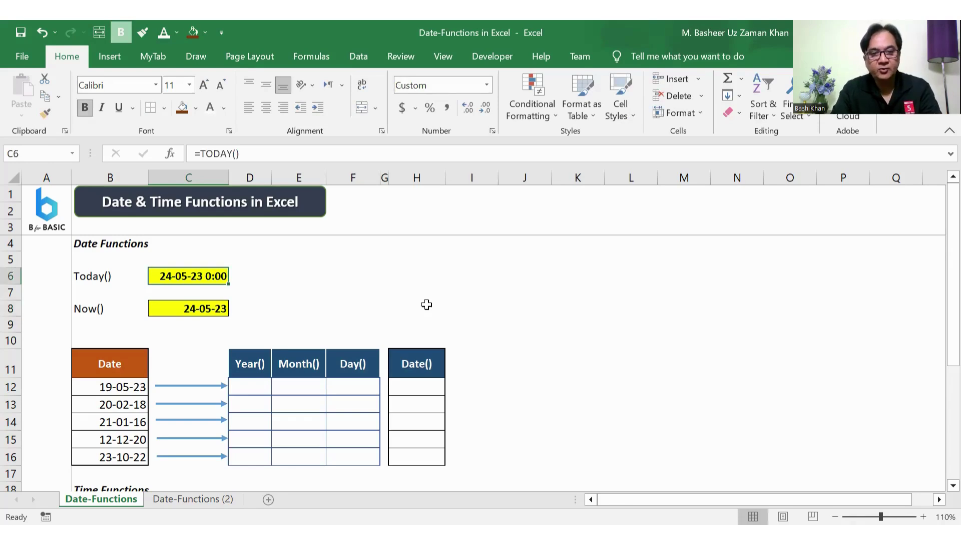
left_click(45, 113)
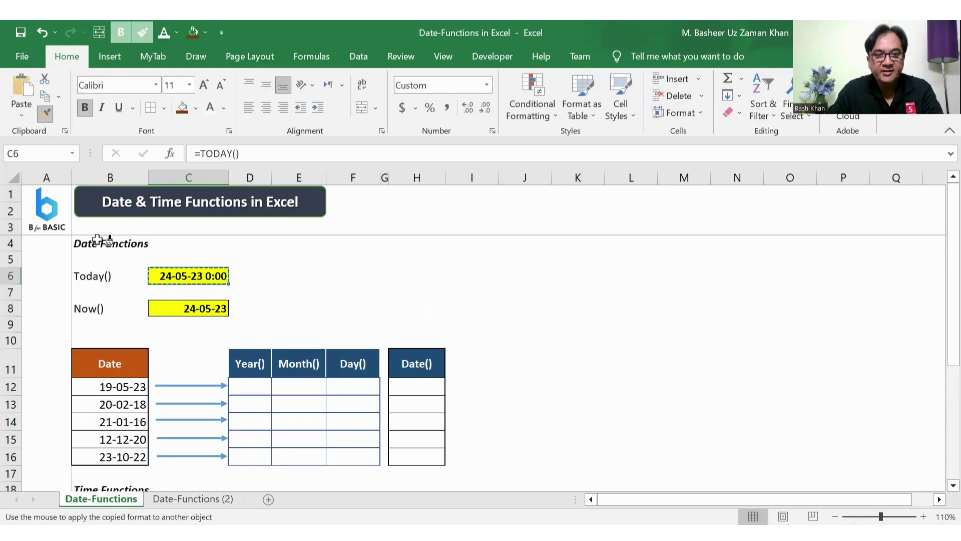
left_click(187, 306)
left_click(263, 309)
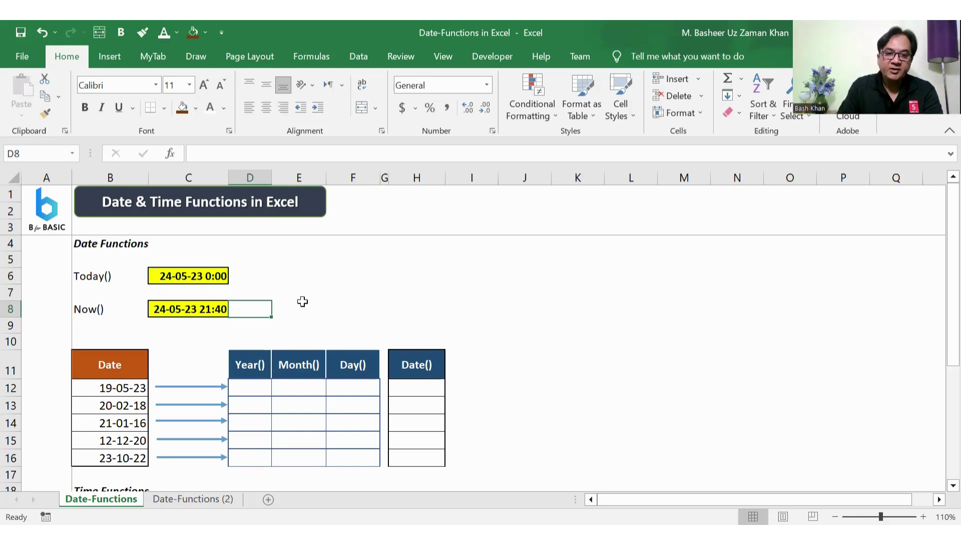
left_click(304, 308)
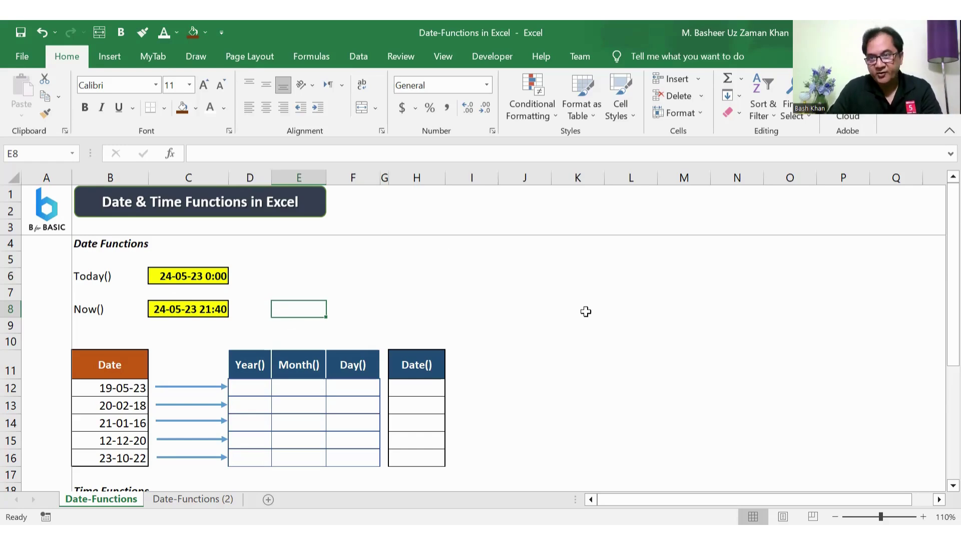
Enter =YEAR(B12) in D12 under Year(), returning 2023
scroll(585, 311, "down", 1)
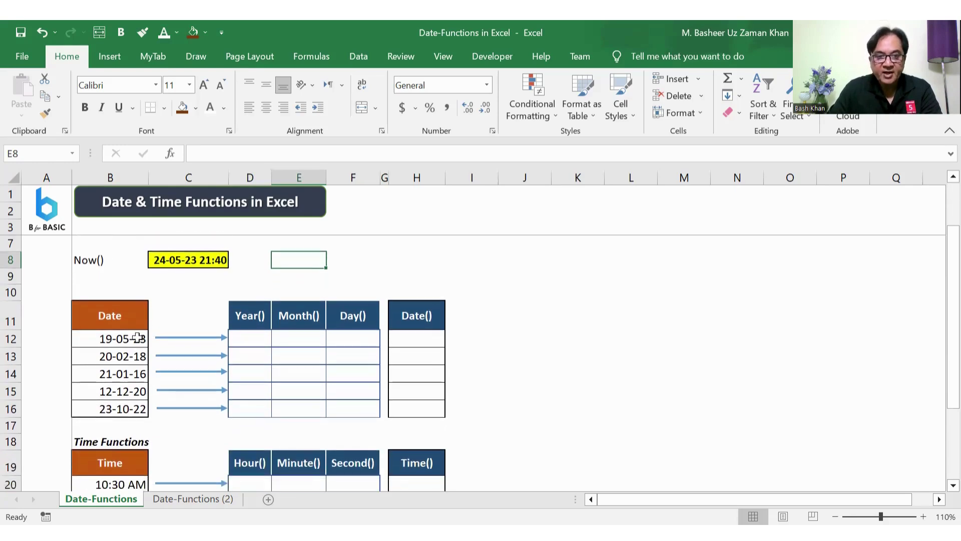
left_click(115, 337)
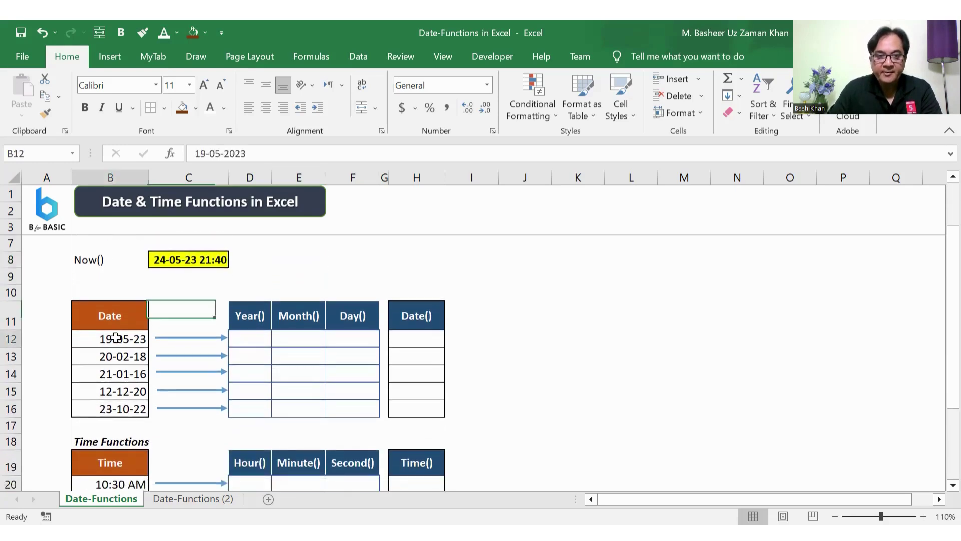
left_click(242, 342)
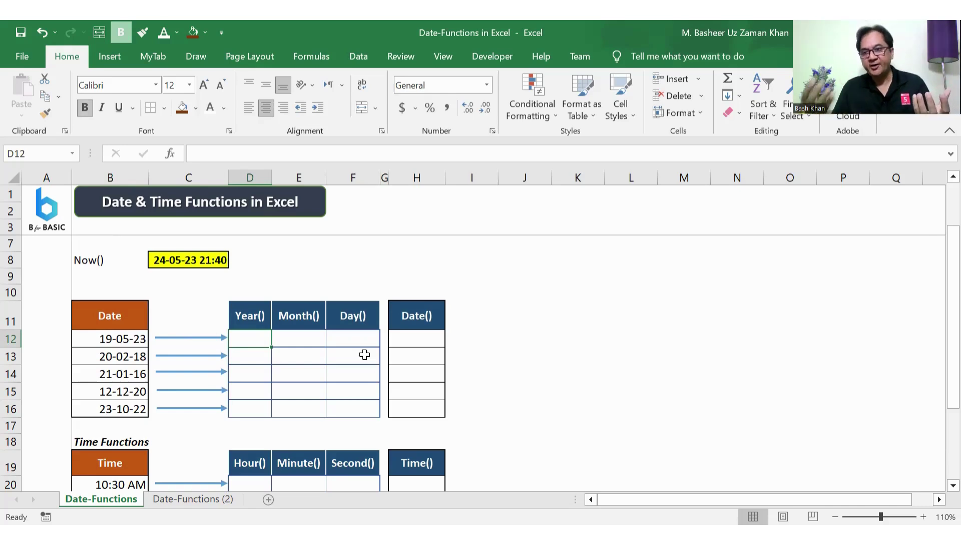
key("Down")
key("Up")
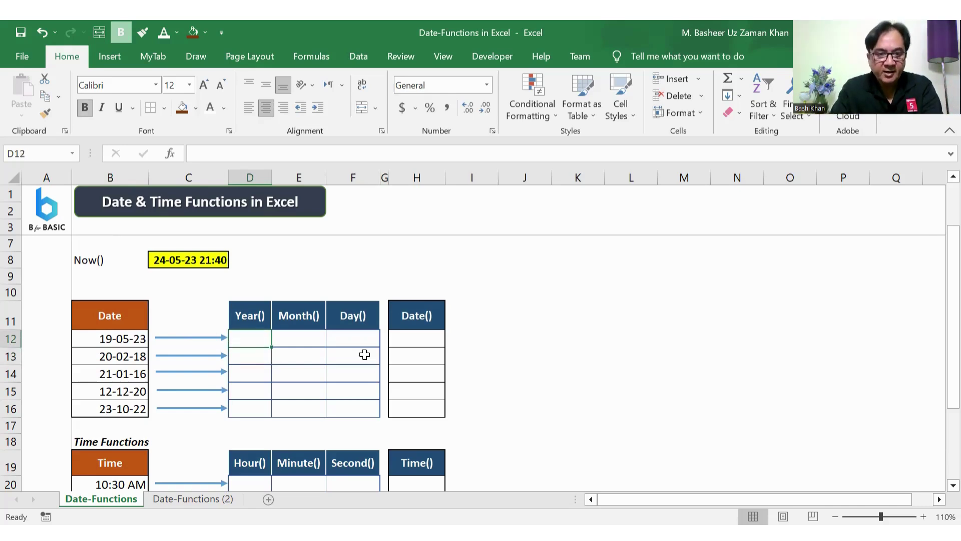
key("Left")
key("Left")
key("Right")
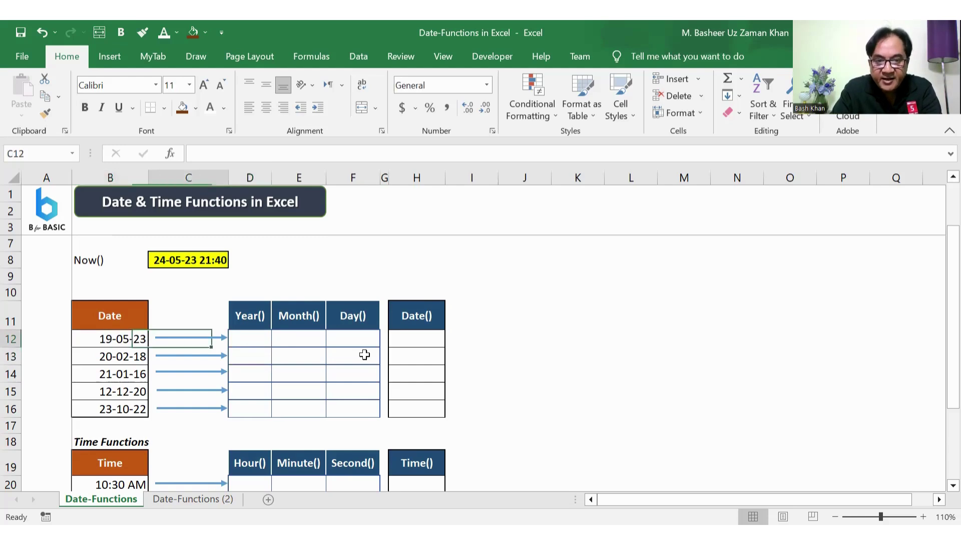
key("Right")
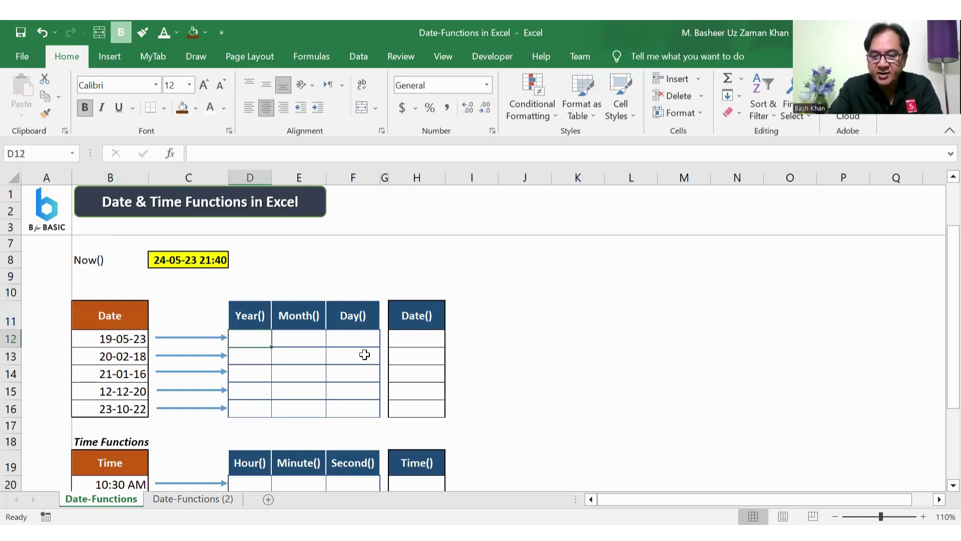
type("=yesr(")
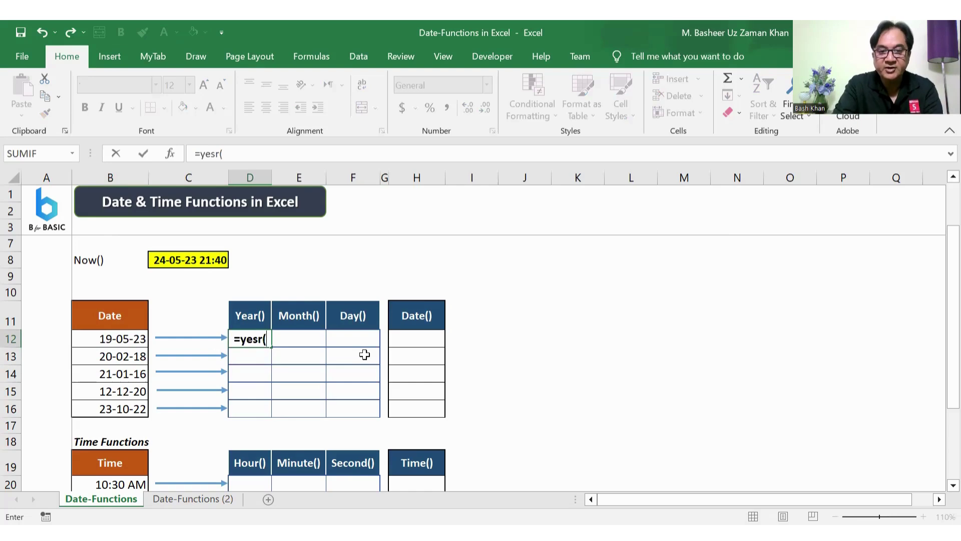
key("BackSpace")
key("BackSpace")
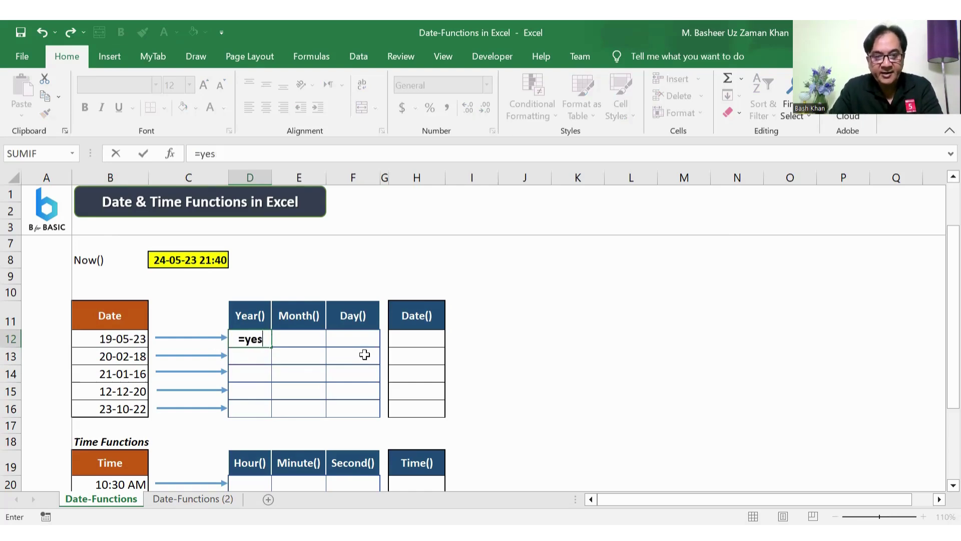
key("BackSpace")
type("ar(B12)")
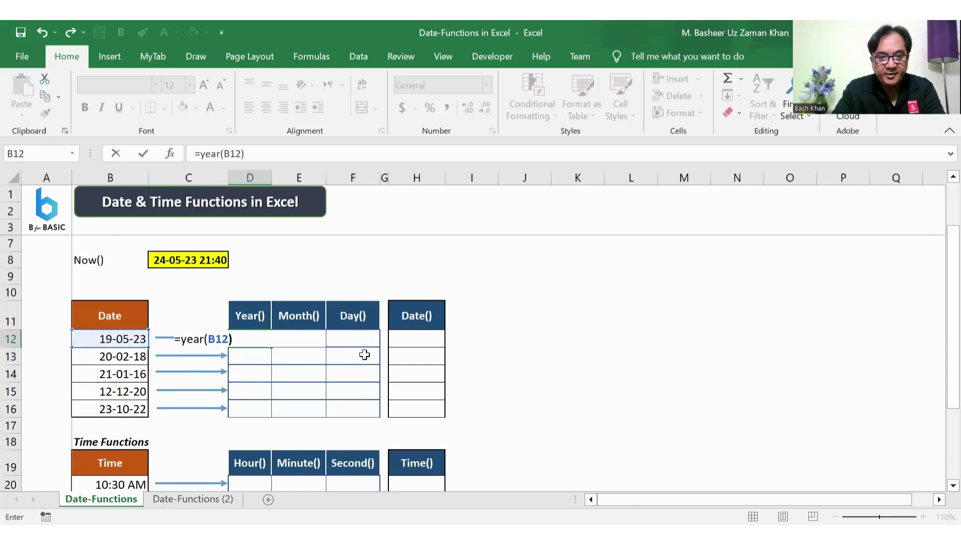
key("Return")
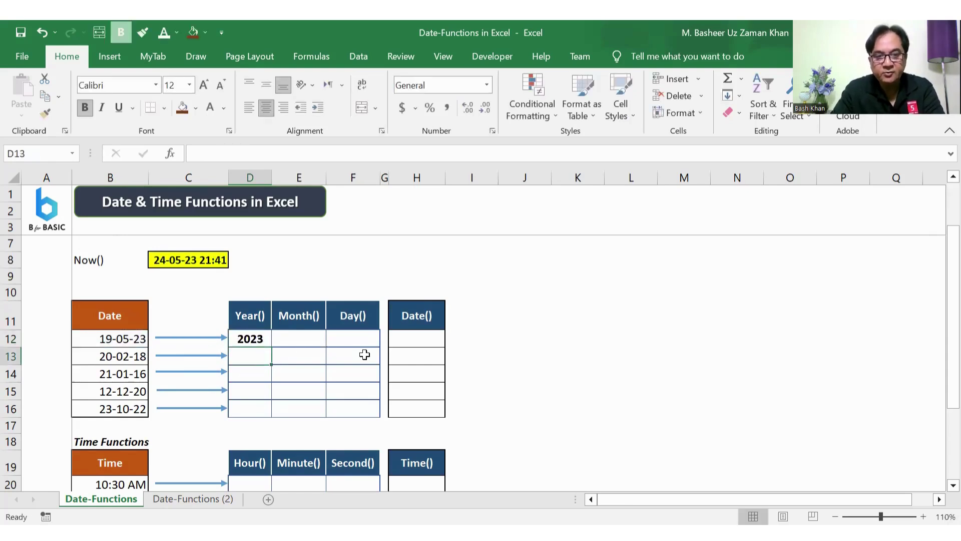
Fill the YEAR formula down to D16, giving 2018, 2016, 2020 and 2022
key("Up")
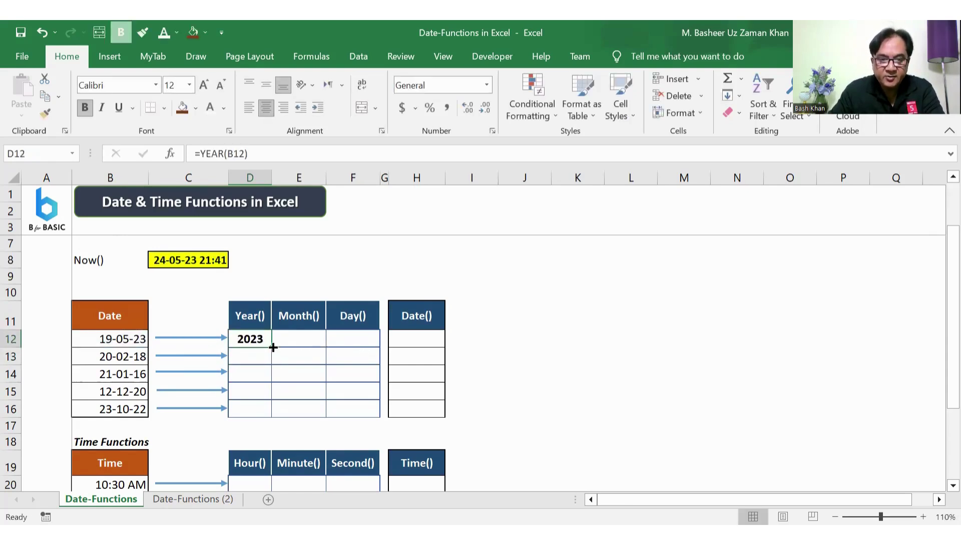
left_click_drag(272, 346, 270, 412)
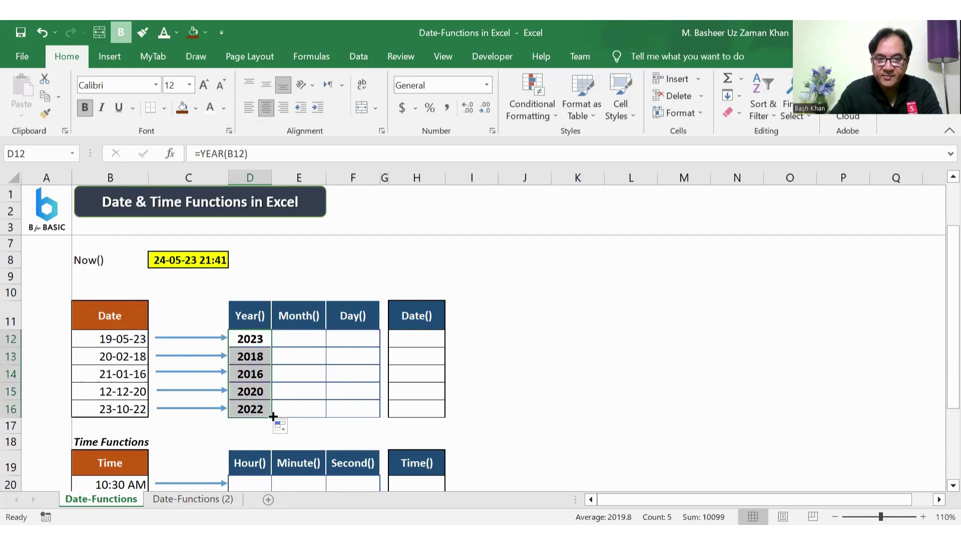
left_click(250, 409)
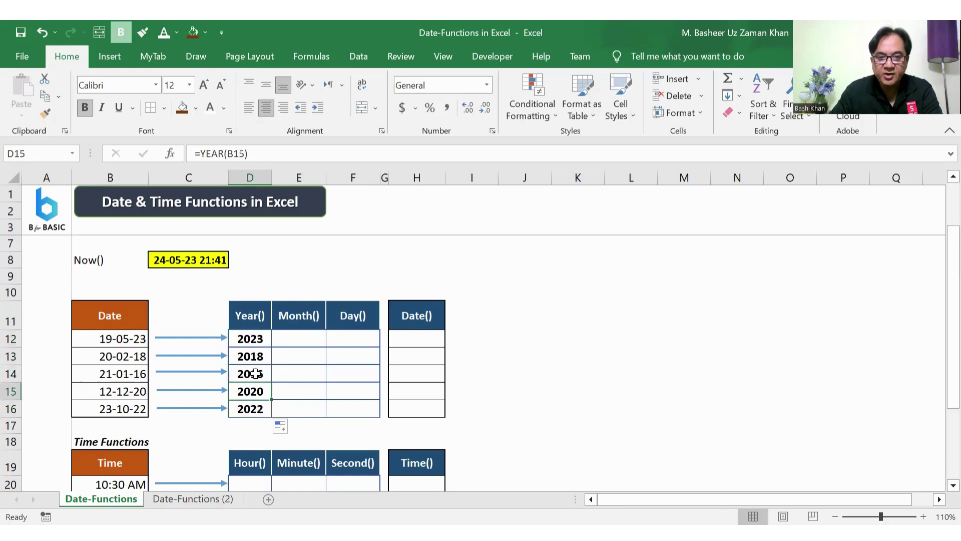
left_click(294, 340)
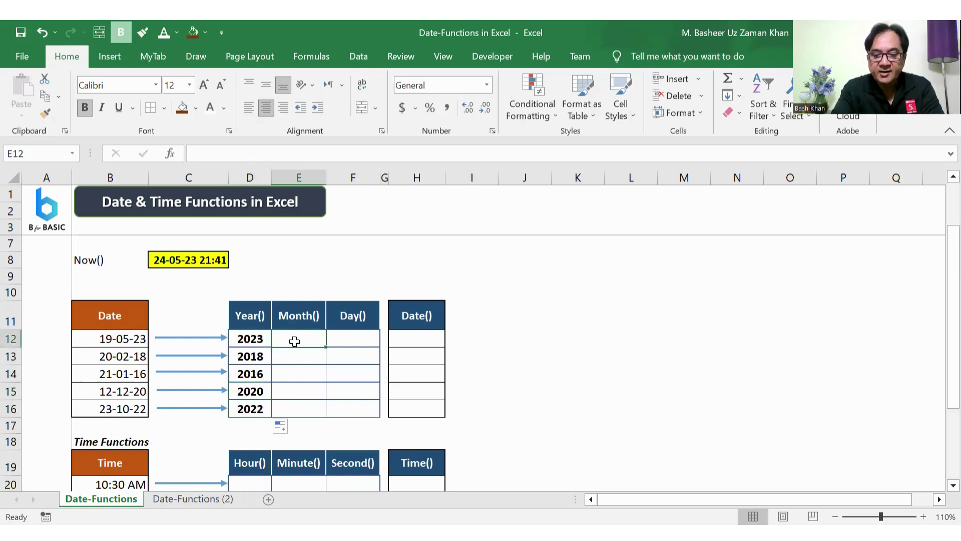
Enter =MONTH(B12) in E12 and fill it down to E16 (5, 2, 1, 12, 10)
type("=mon")
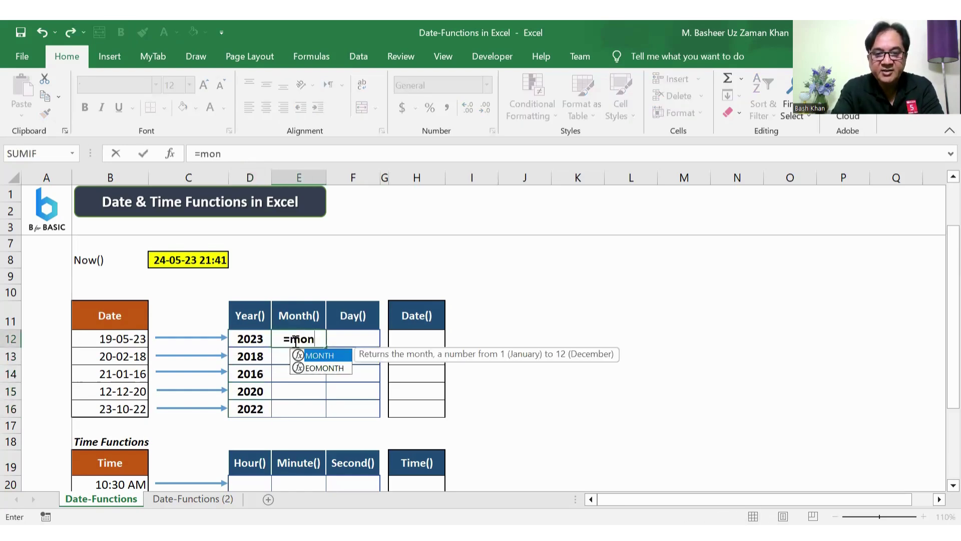
type("th(")
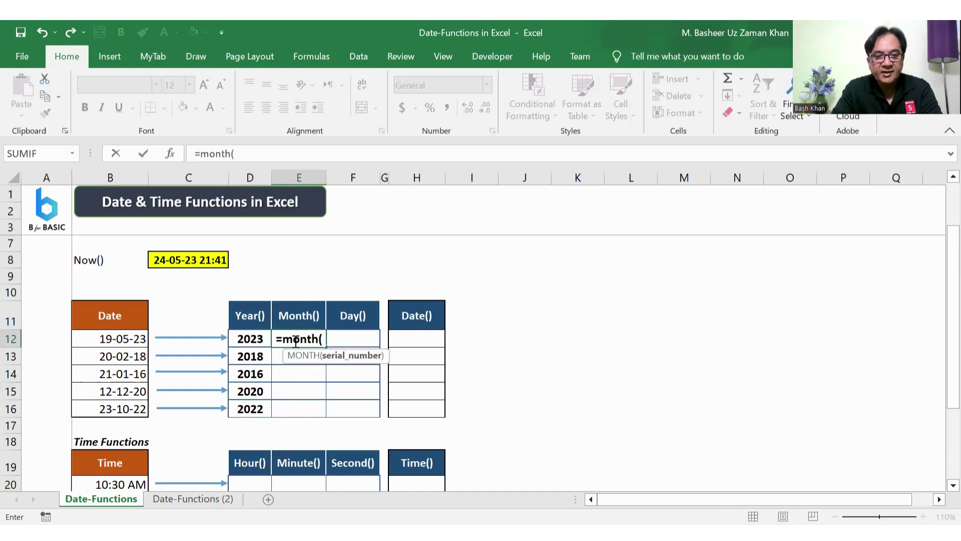
left_click(116, 340)
type(")")
key("Return")
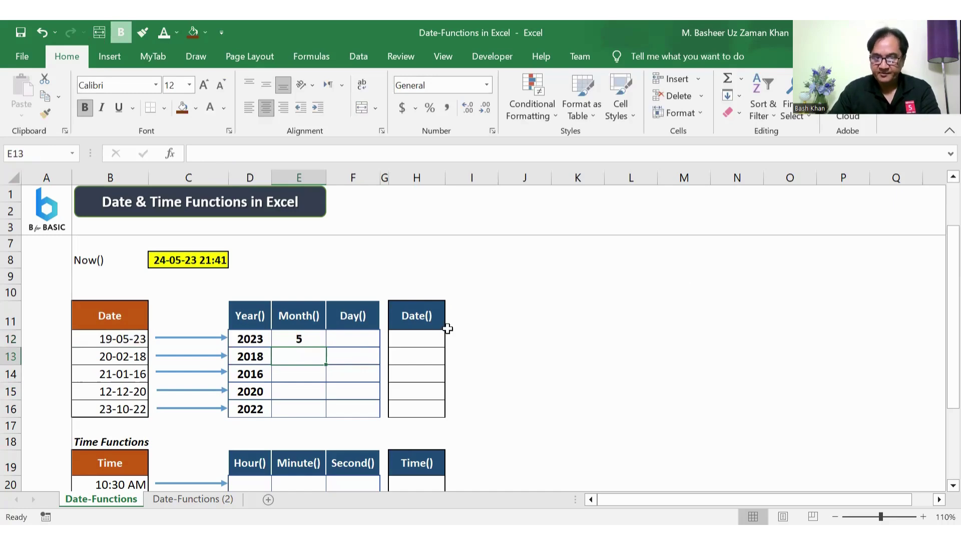
key("Up")
left_click_drag(327, 350, 326, 414)
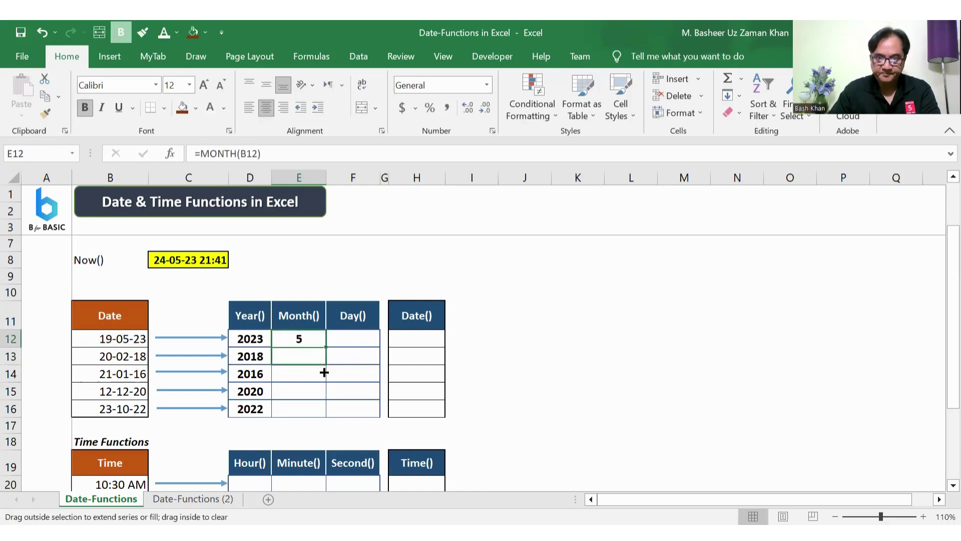
left_click(349, 391)
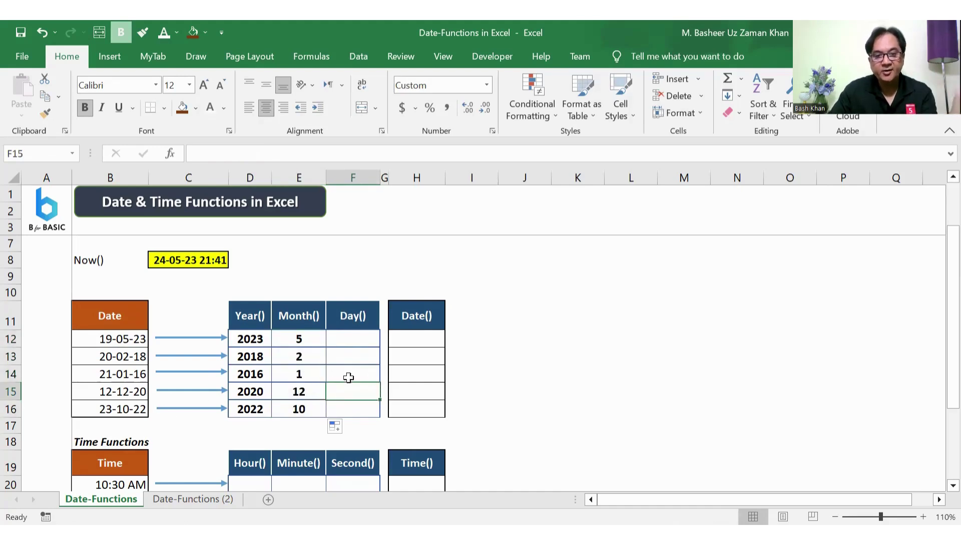
Enter =DAY(B12) in F12 and fill it down to F16 (19, 20, 21, 12, 23)
left_click(365, 335)
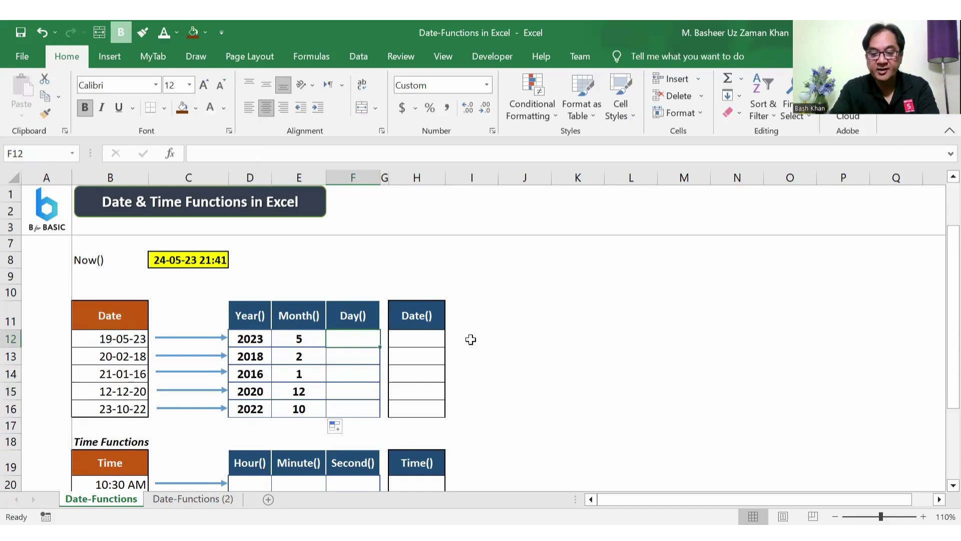
type("=day")
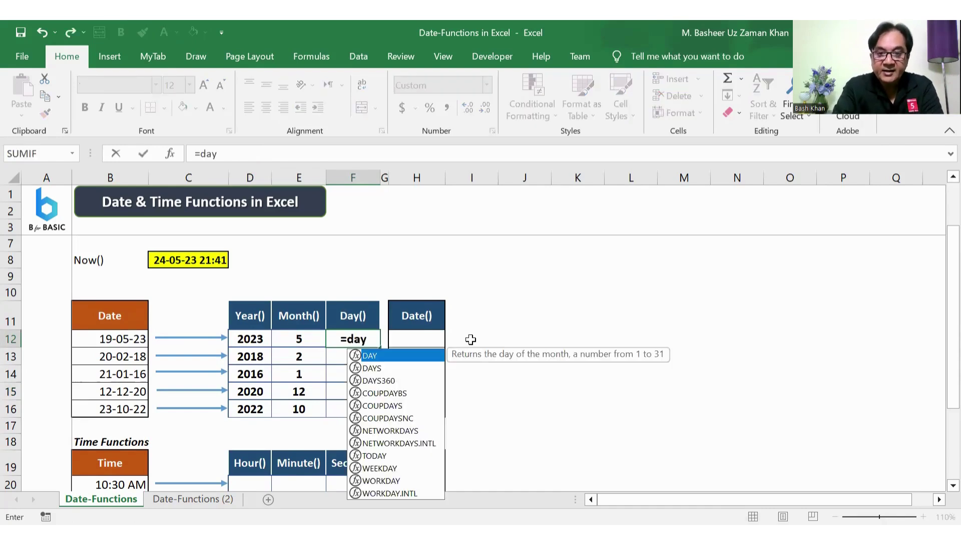
type("(")
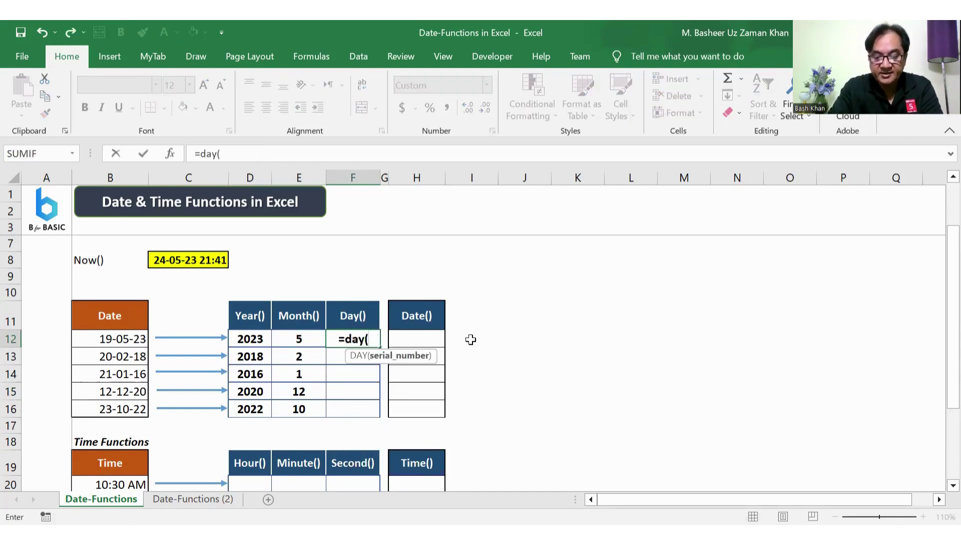
key("Left")
key("Left")
key("Left")
key("Left")
key("Left")
key("Right")
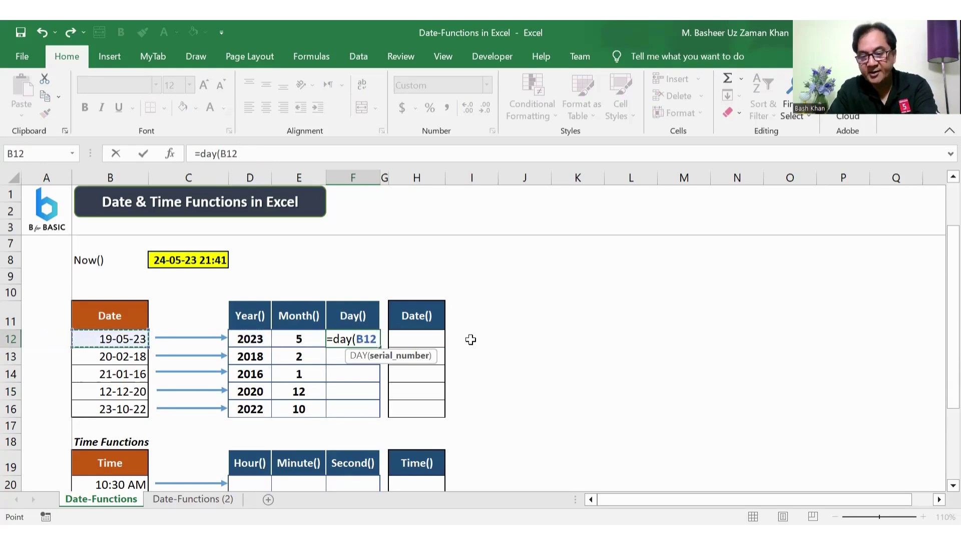
type(")")
key("ctrl+Return")
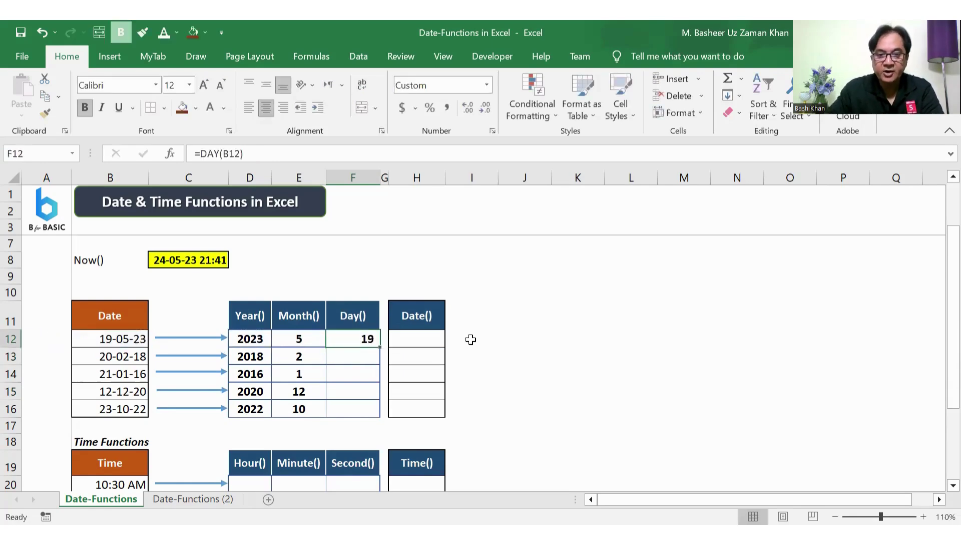
left_click_drag(380, 347, 380, 413)
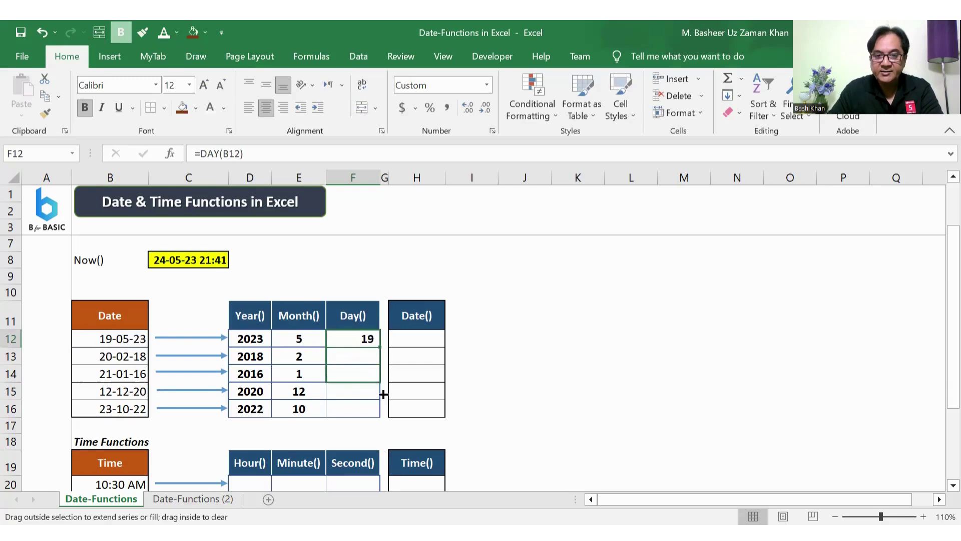
left_click(468, 376)
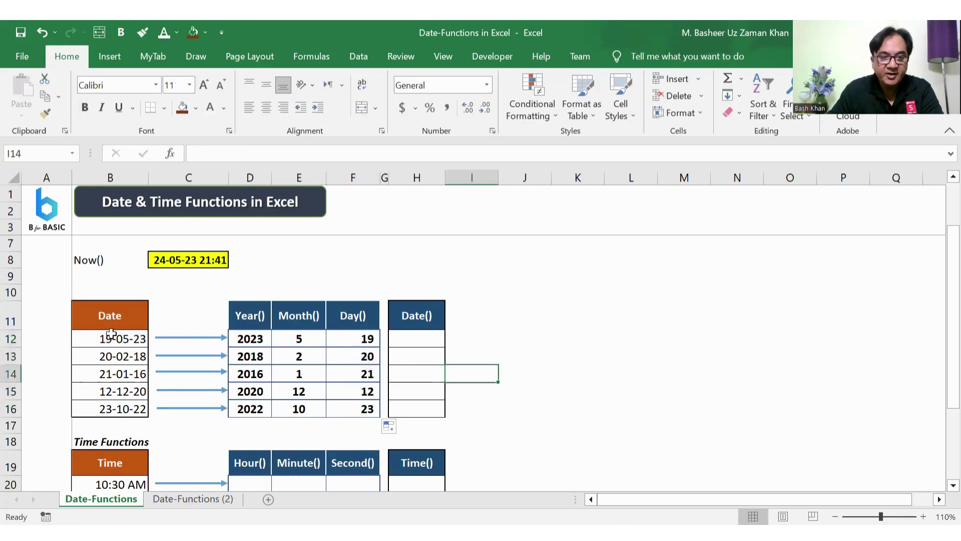
left_click_drag(112, 338, 116, 408)
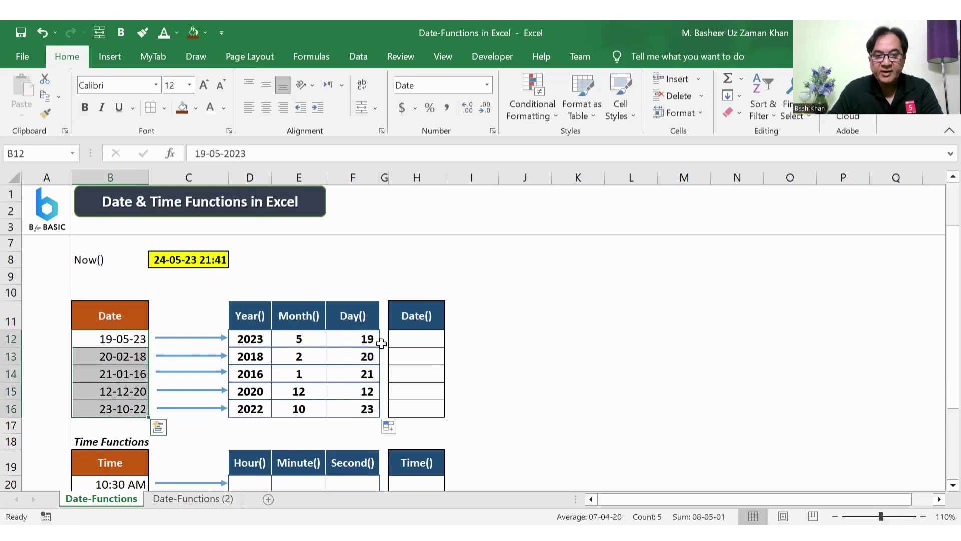
left_click(492, 338)
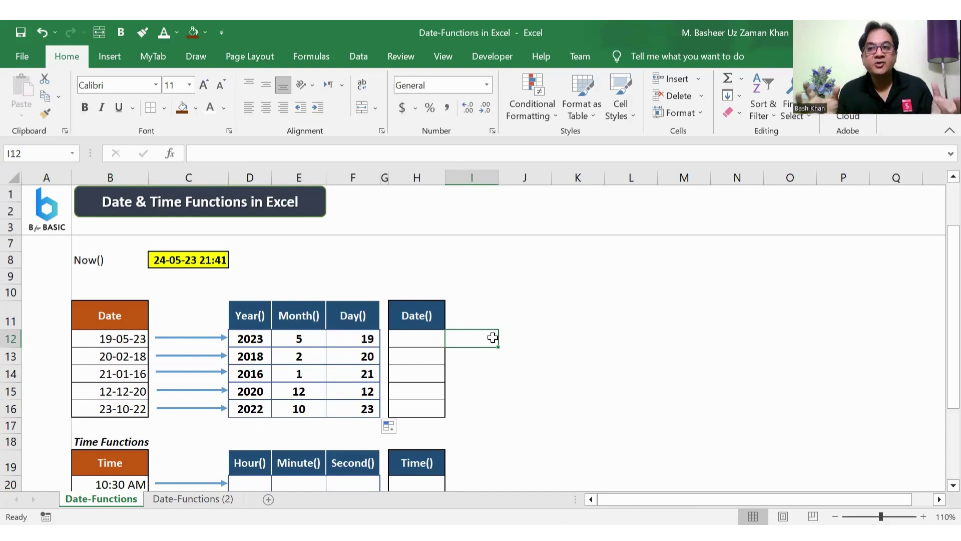
Enter =DATE(D12,E12,F12) in H12, rebuilding 19-05-23
key("Left")
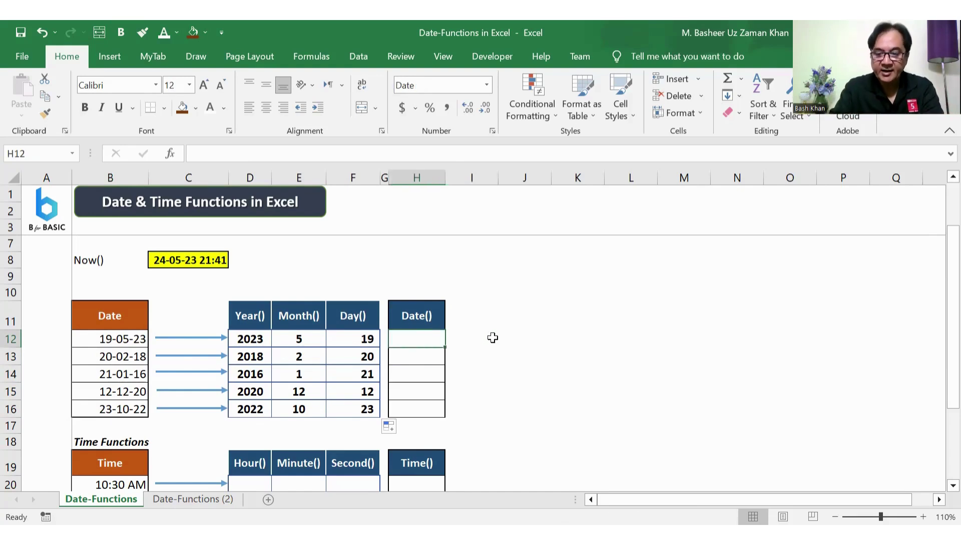
type("=")
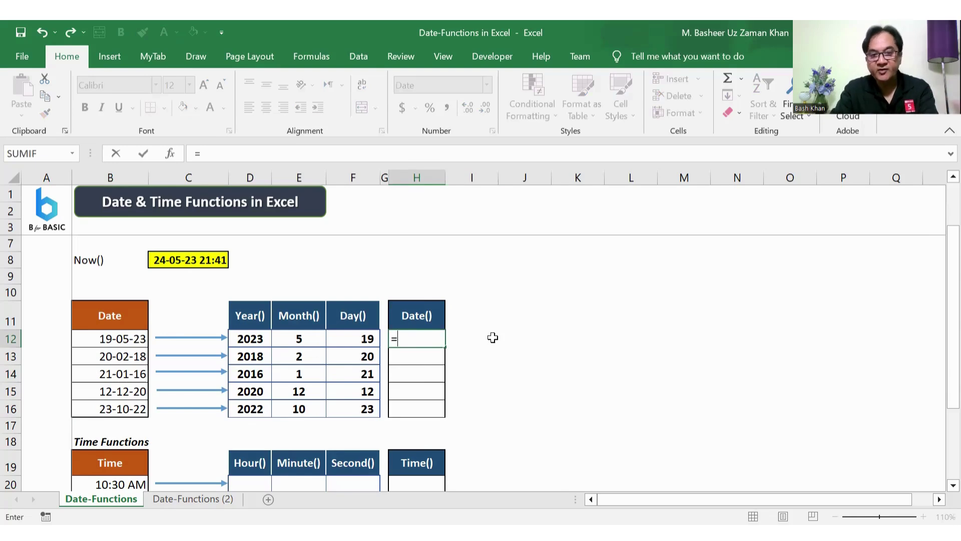
type("date(")
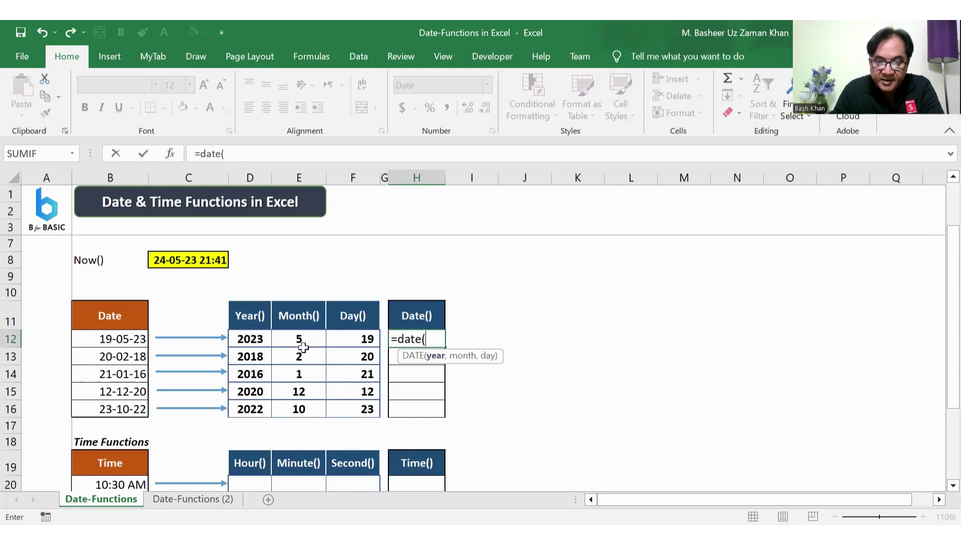
left_click(259, 338)
type(",")
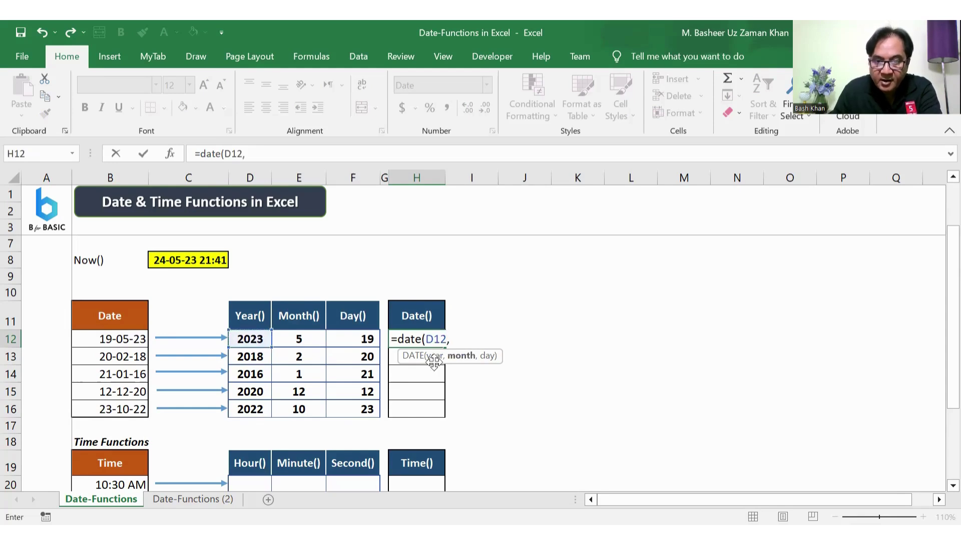
left_click(310, 340)
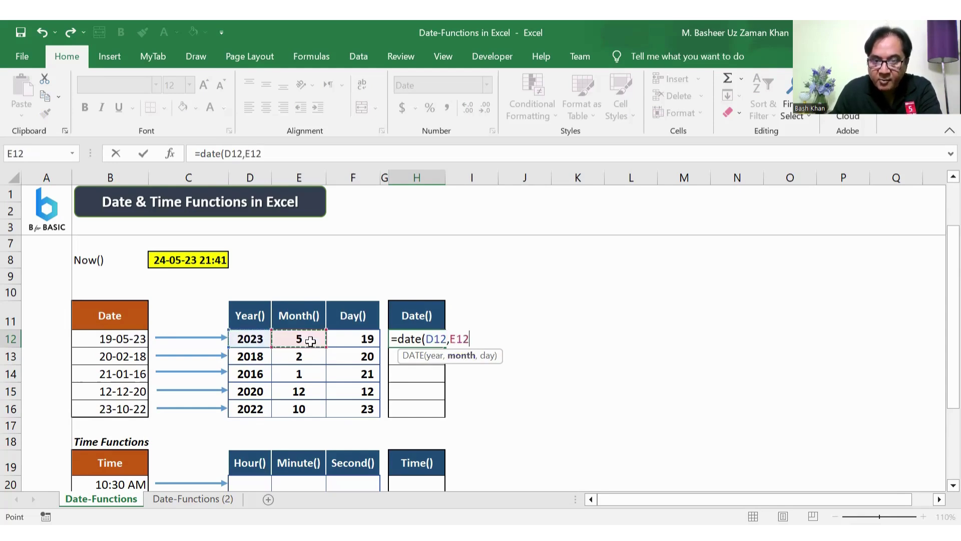
type(",")
left_click(366, 339)
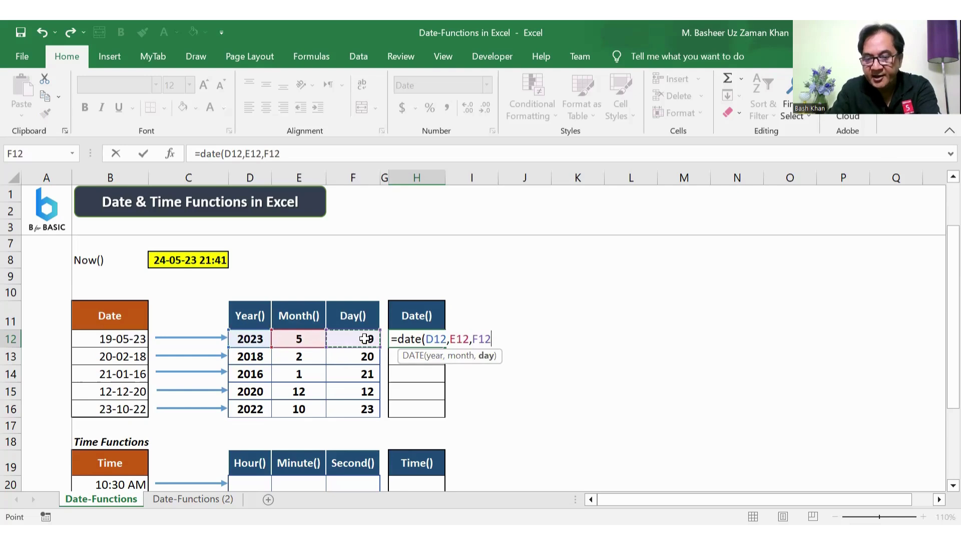
type(")")
key("Return")
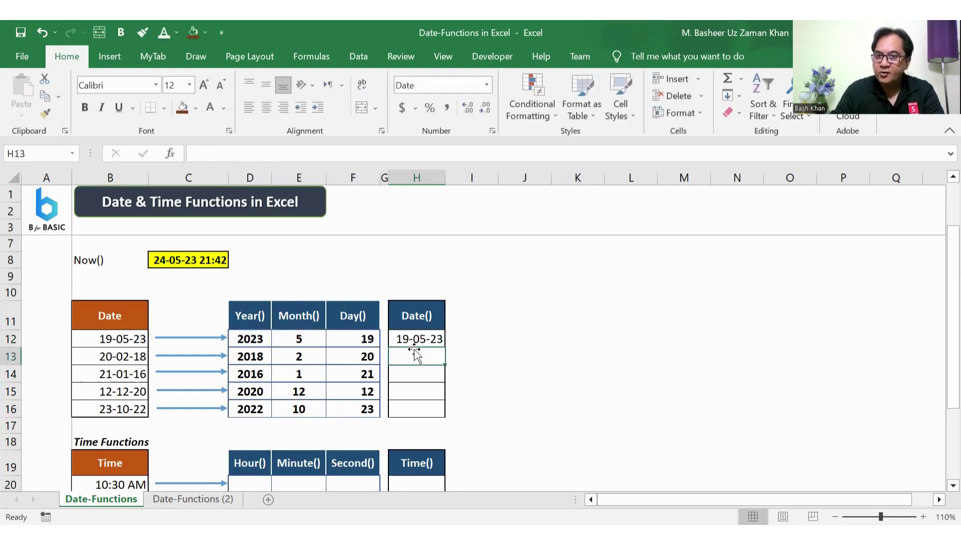
Fill the DATE formula down to H16 for the remaining rows
left_click(418, 338)
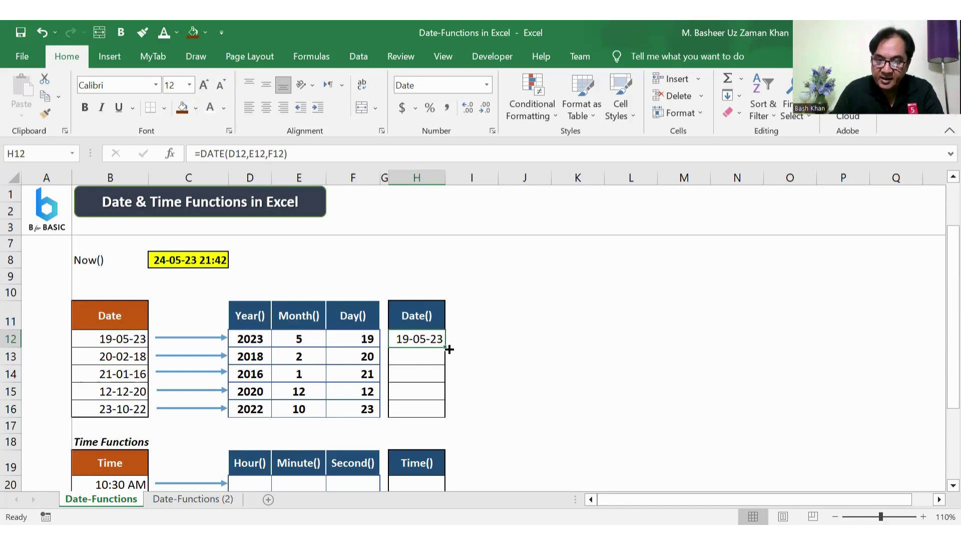
left_click_drag(447, 352, 445, 411)
left_click(484, 392)
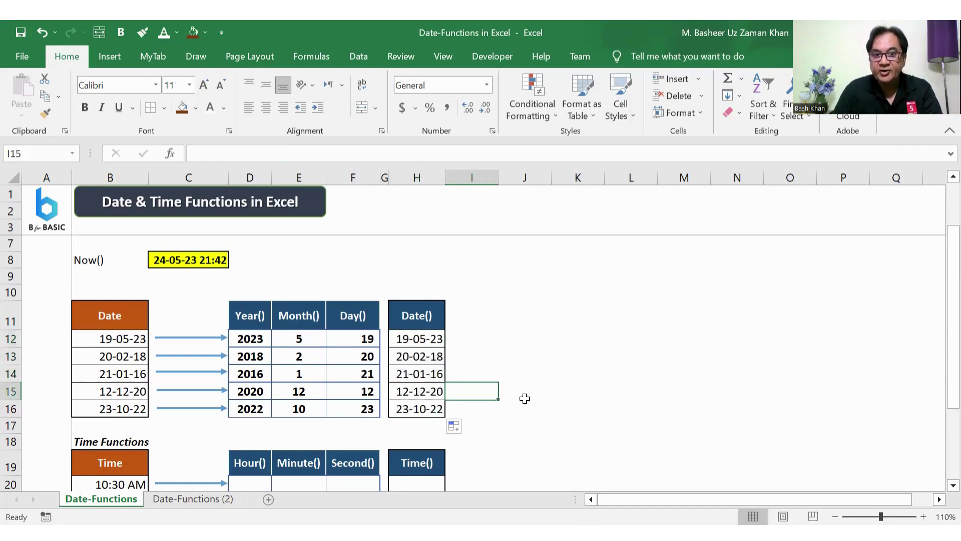
Enter =HOUR(B20) in D20, returning 10 for 10:30 AM
scroll(524, 398, "down", 1)
scroll(524, 397, "down", 1)
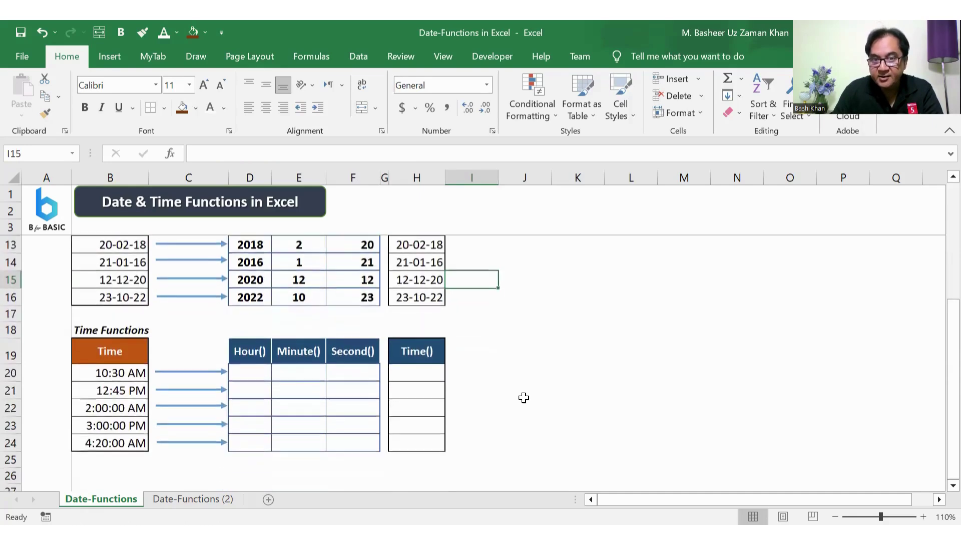
scroll(523, 397, "down", 1)
scroll(524, 398, "down", 1)
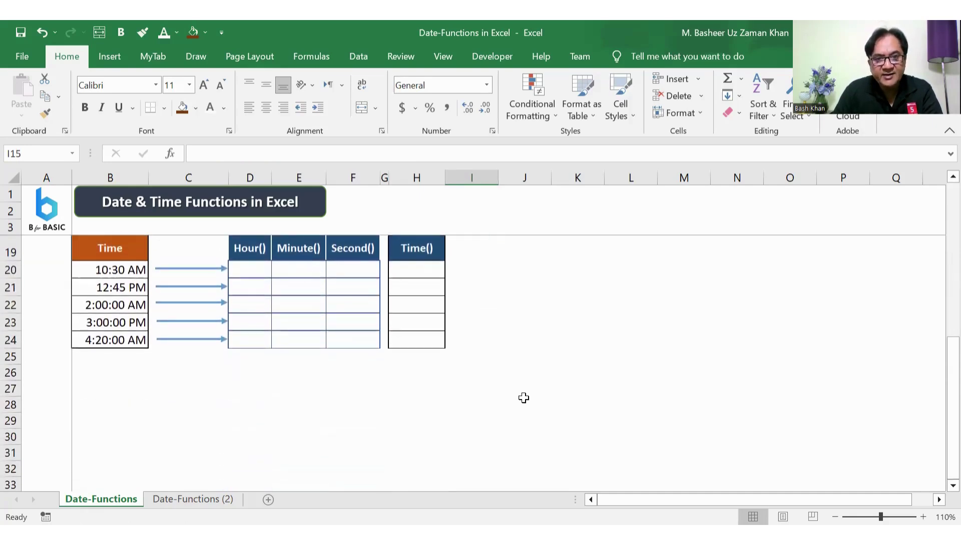
scroll(521, 397, "up", 1)
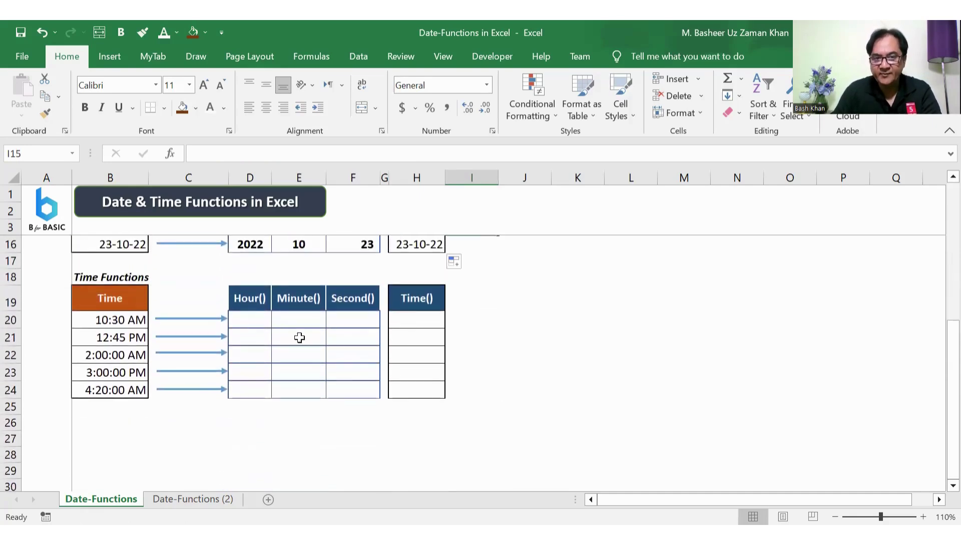
left_click(250, 323)
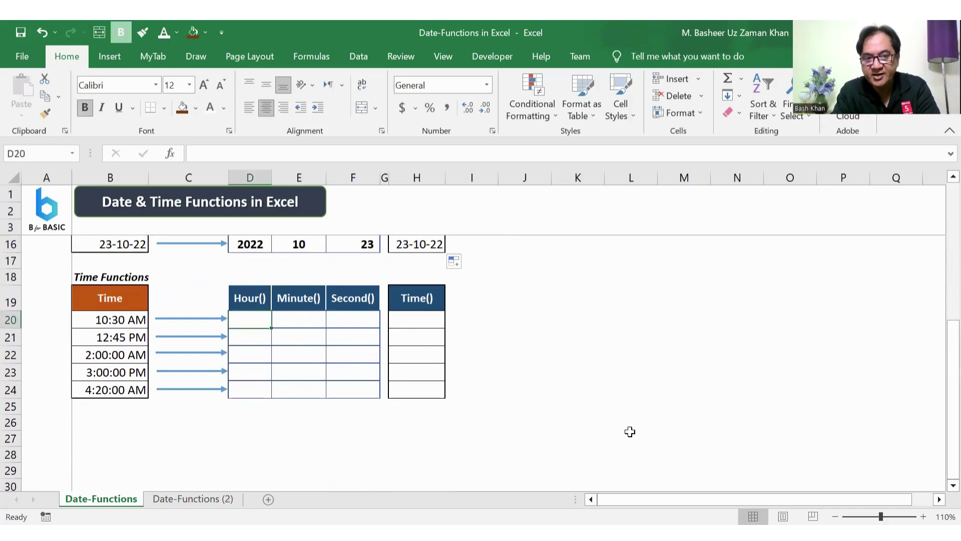
key("Left")
key("Left")
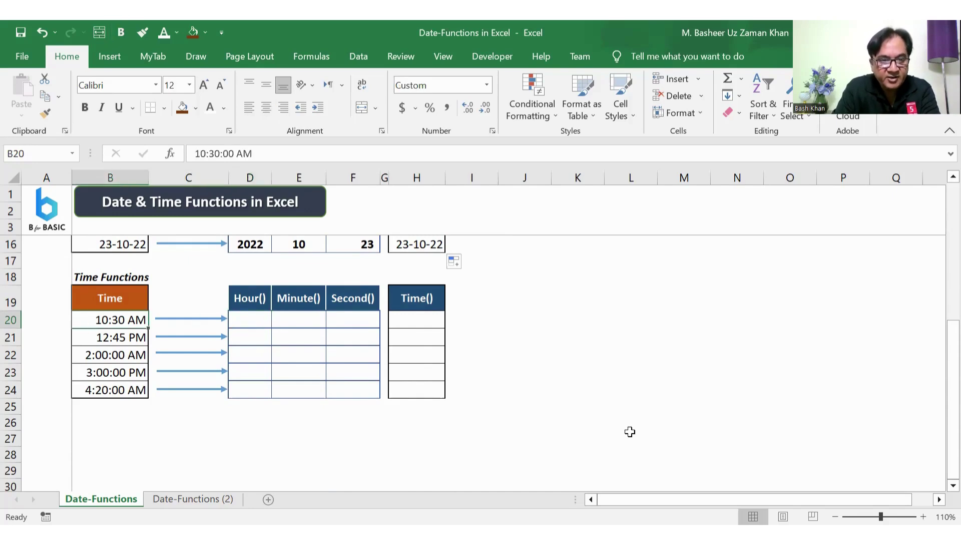
key("Down")
key("Down")
key("Down")
key("Up")
key("Up")
key("Up")
key("Right")
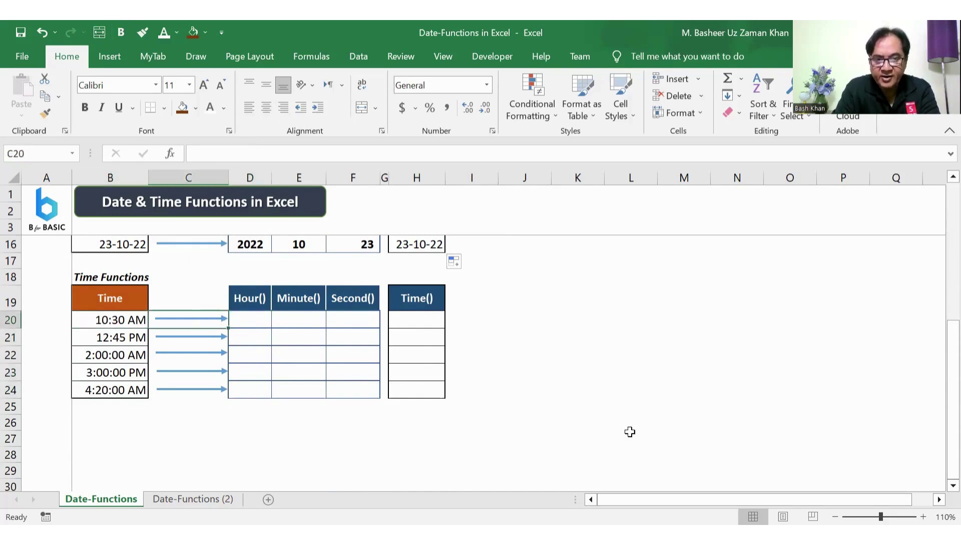
key("Right")
type("=")
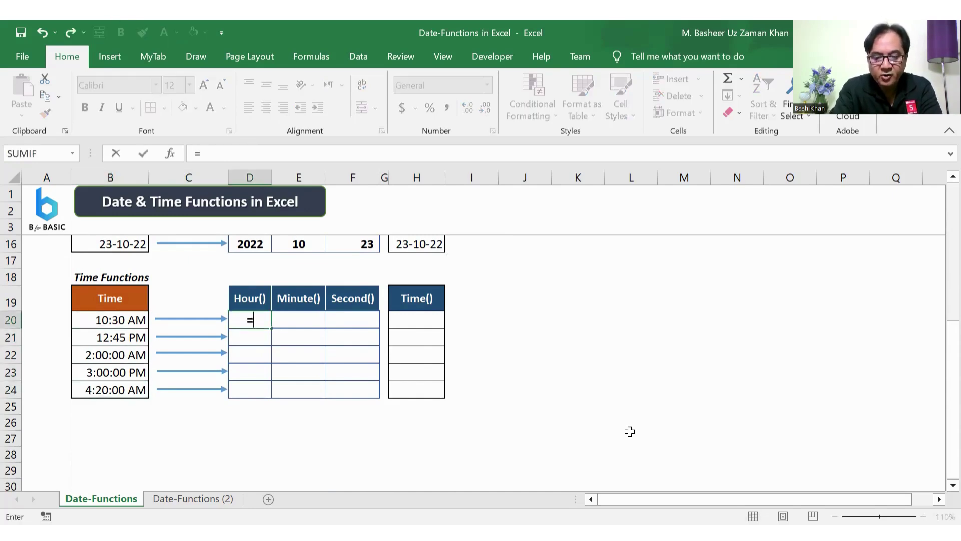
type("hour(B20")
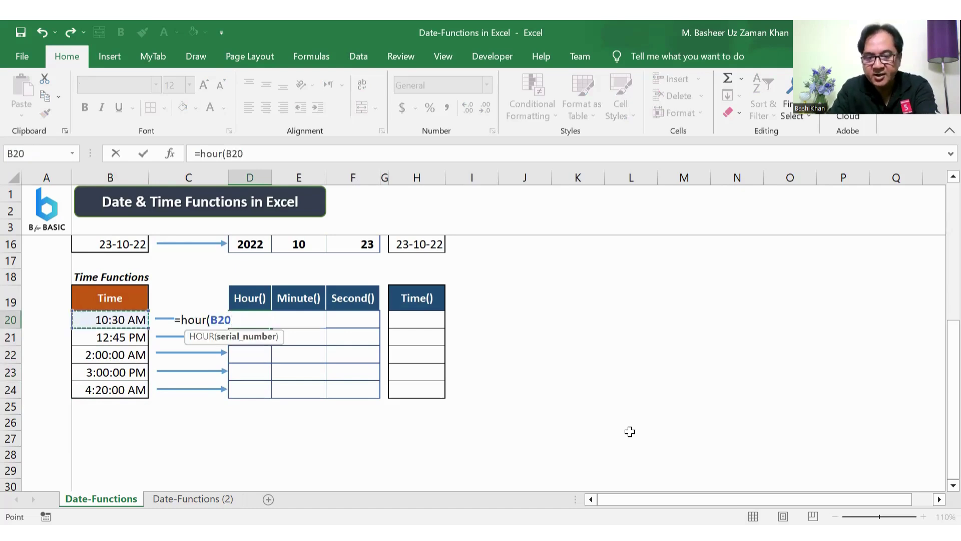
key("Return")
key("Up")
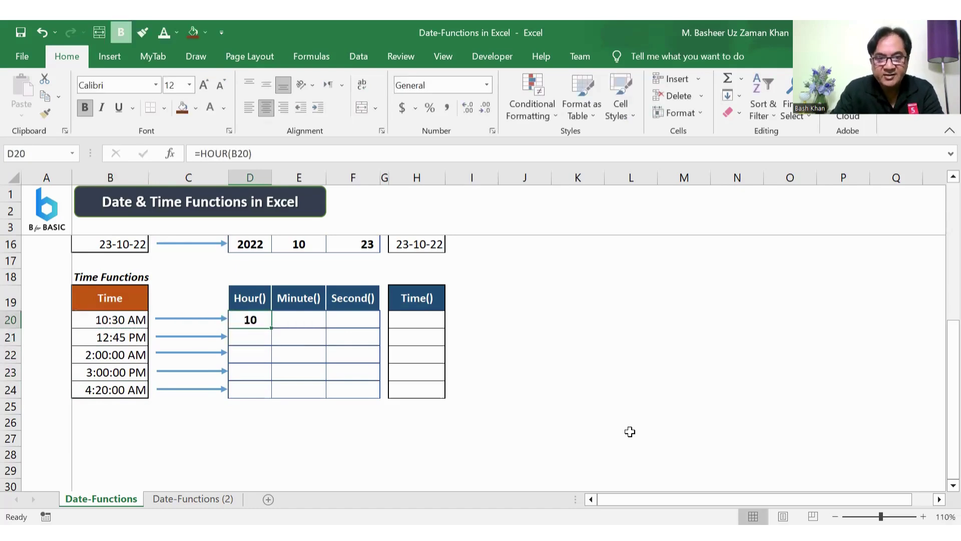
Enter =MINUTE(B20) in E20, returning 30
key("Right")
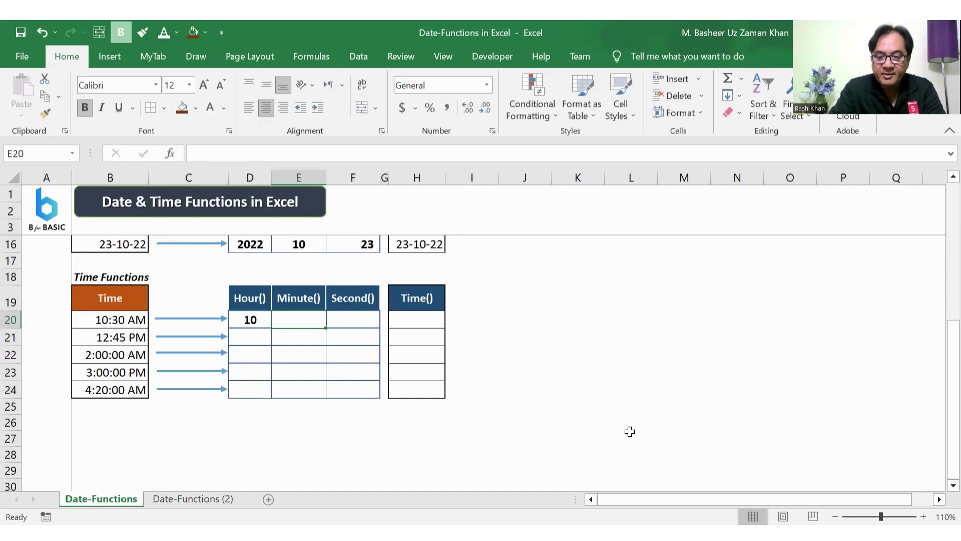
type("=")
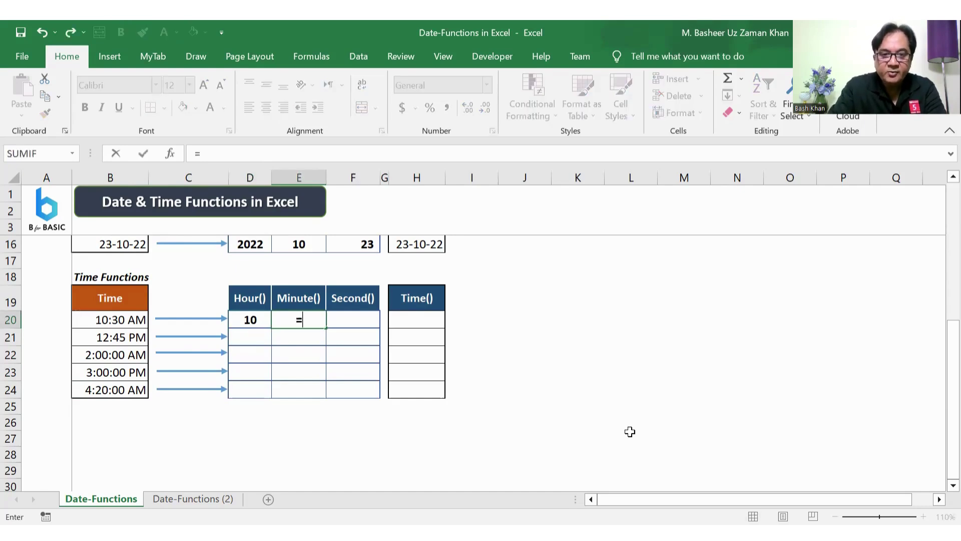
type("minute(B20)")
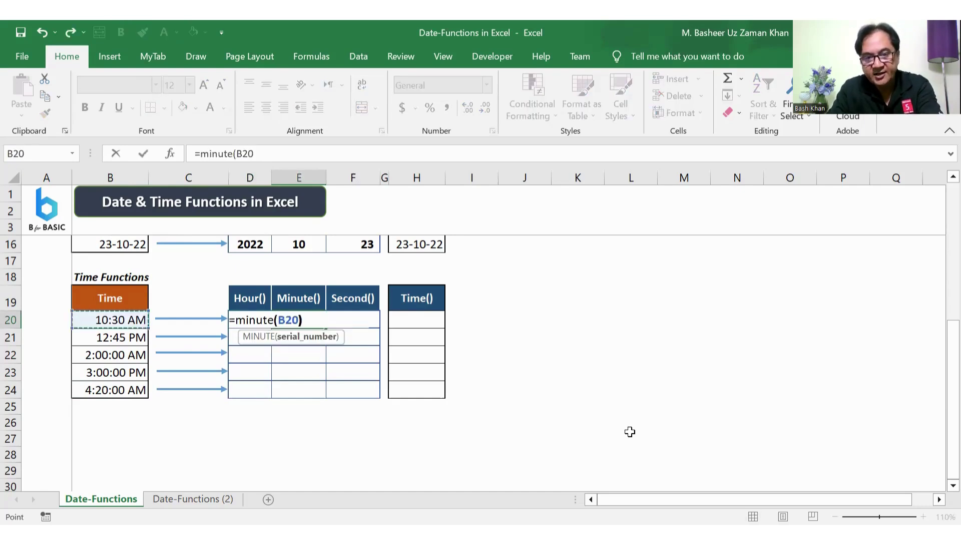
key("Return")
key("Up")
Enter =SECOND(B20) in F20, returning 0, and select D20:F20
key("Right")
type("=")
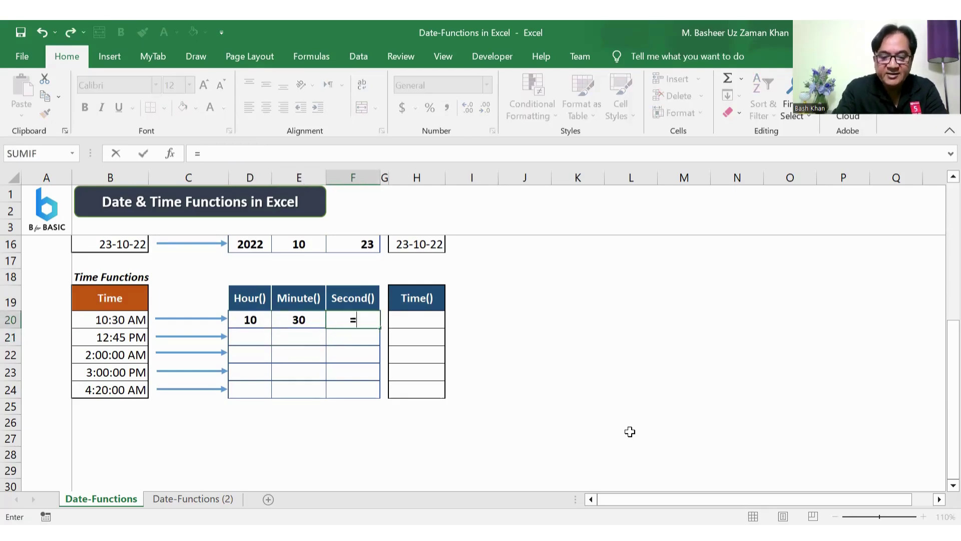
type("second")
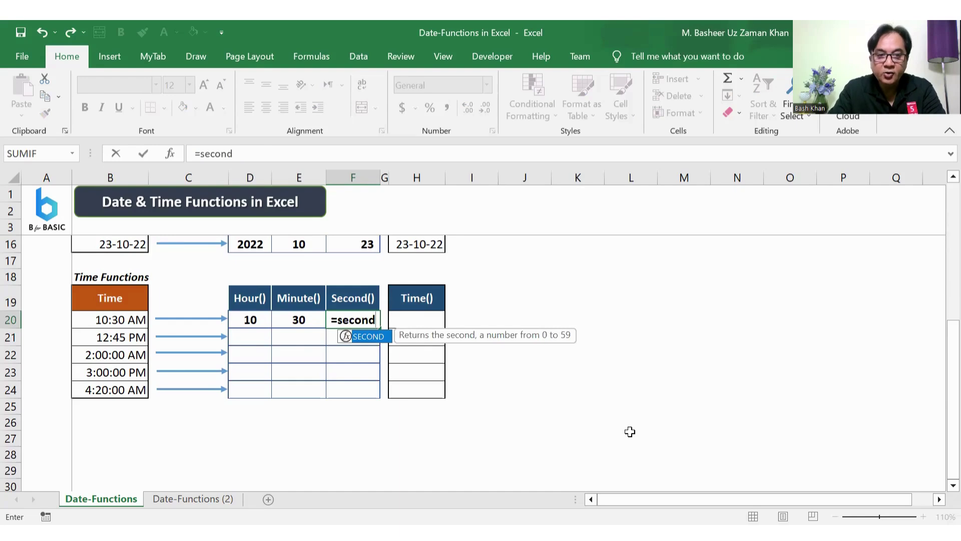
type("(B20)")
key("Return")
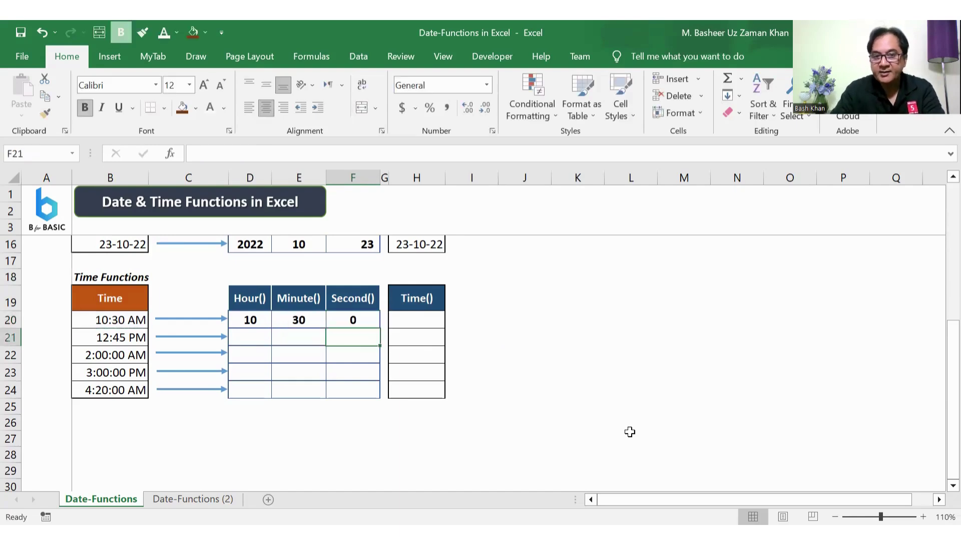
key("Up")
key("Left")
key("Left")
key("shift+Right")
key("shift+Right")
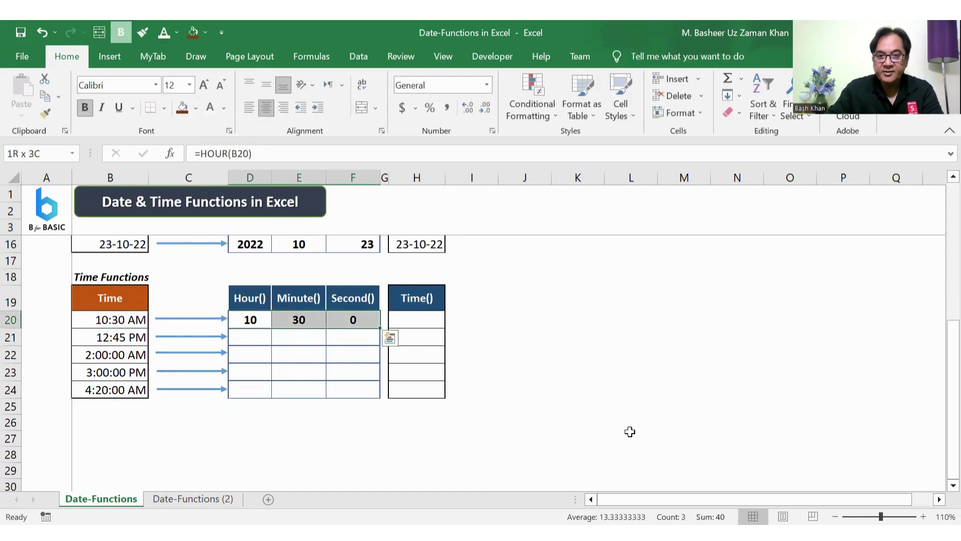
Fill the row 20 time formulas down to row 24 and change B22 to 2:00:15 AM, giving 15 seconds
left_click_drag(380, 328, 377, 394)
left_click(526, 379)
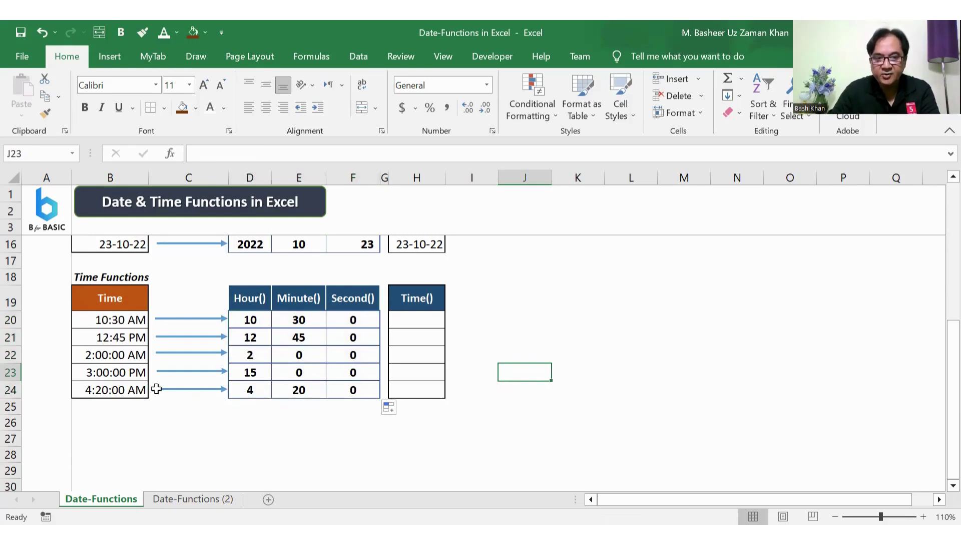
left_click(103, 356)
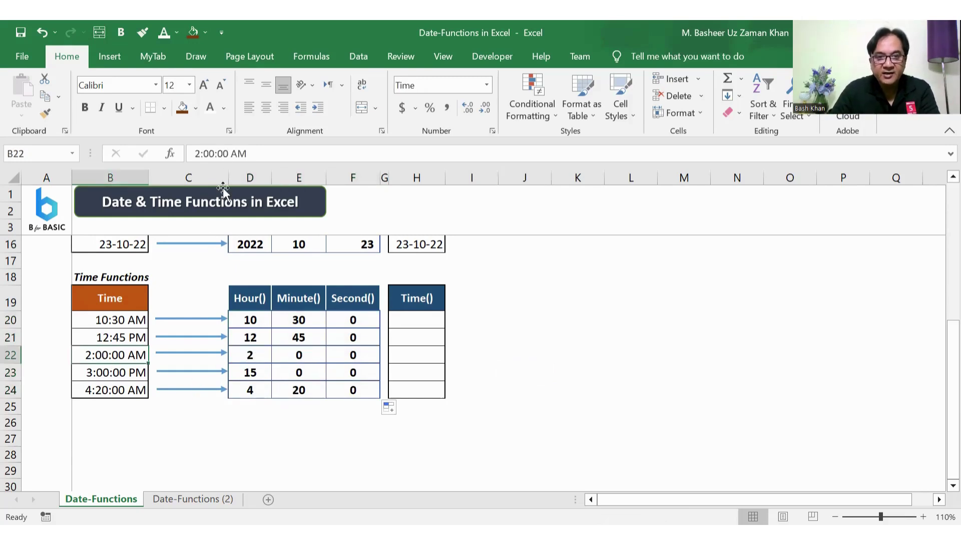
left_click(223, 154)
key("BackSpace")
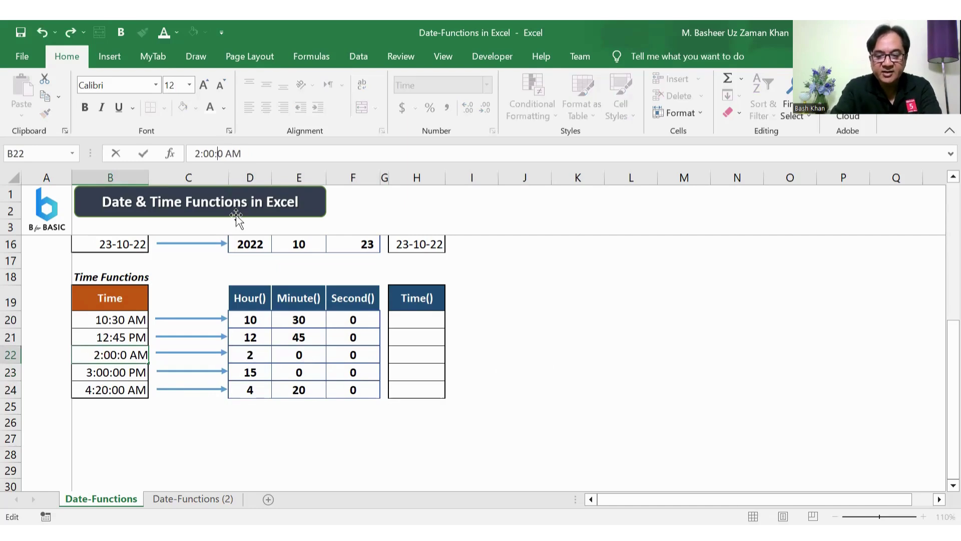
type("14")
key("Delete")
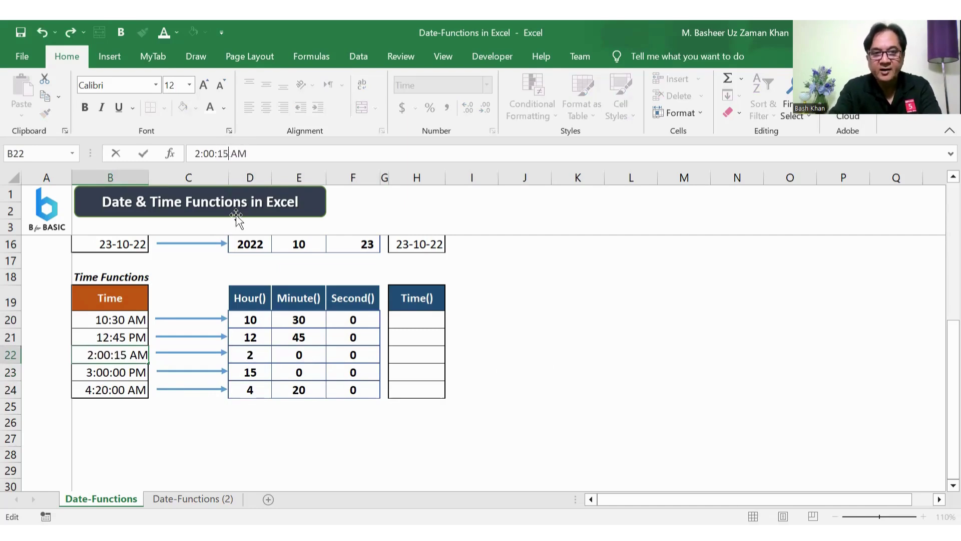
key("Return")
key("Right")
key("Right")
key("Right")
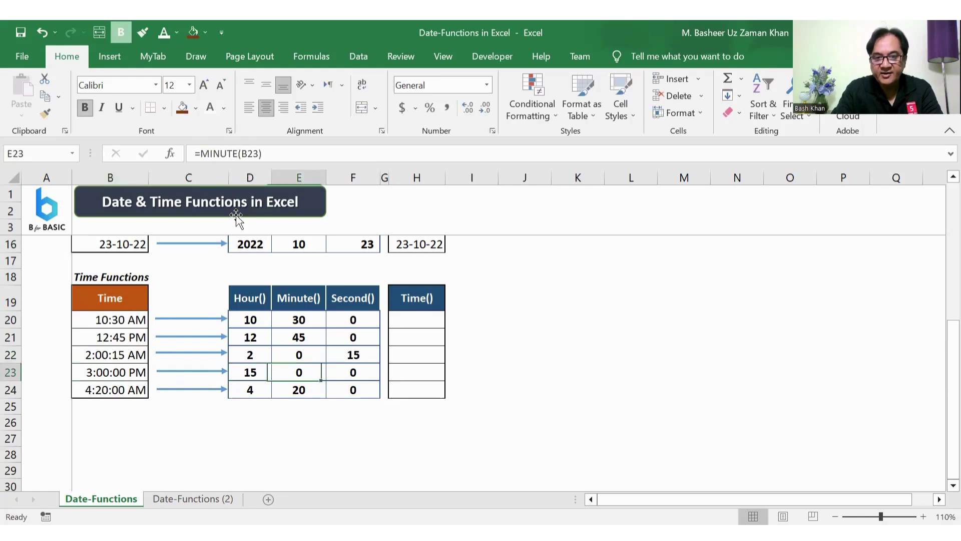
key("Right")
key("Up")
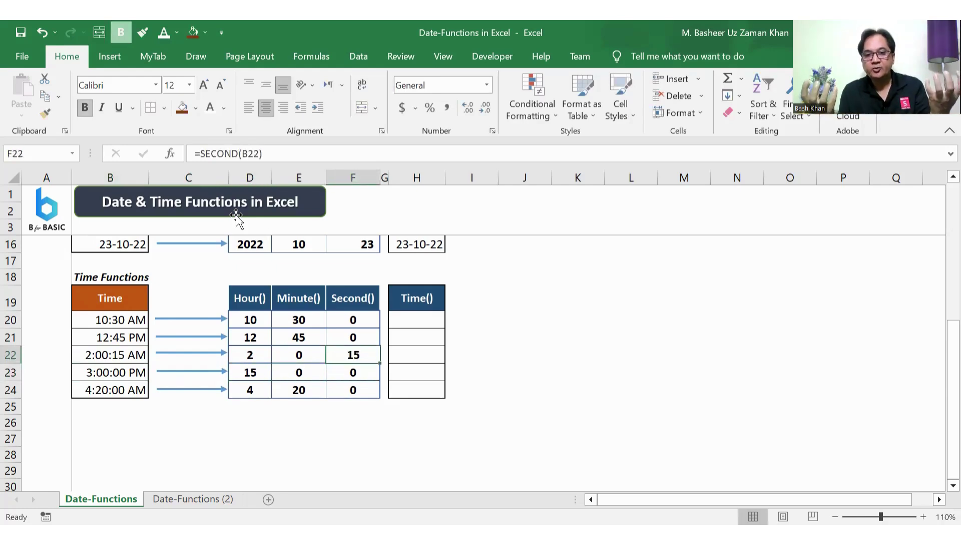
left_click(432, 325)
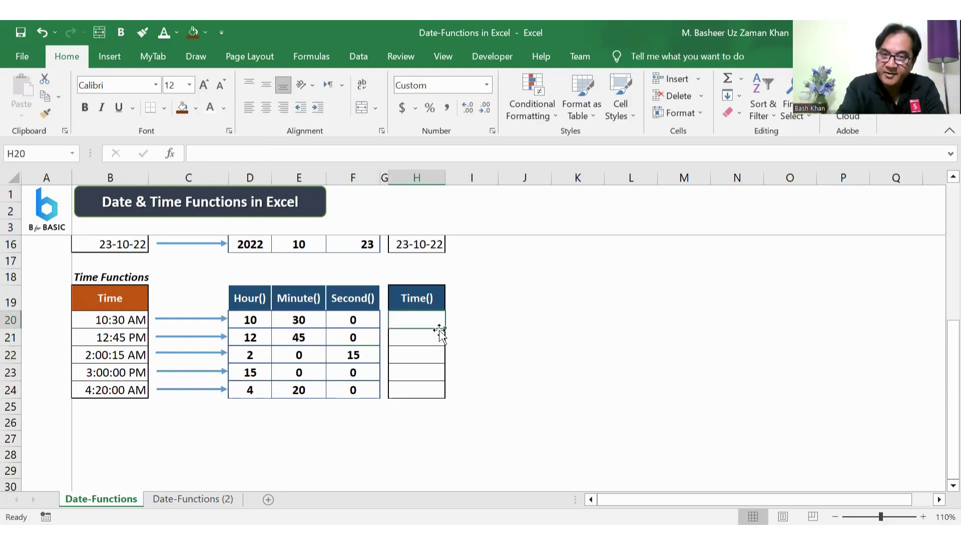
Enter =TIME(D20,E20,F20) in H20, returning 10:30 AM, and drag it toward H24
type("=")
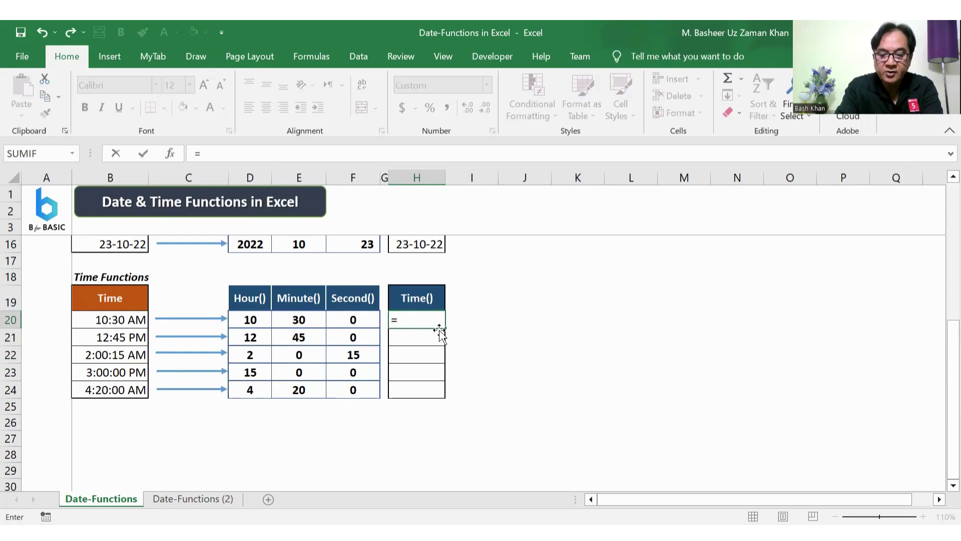
type("time(")
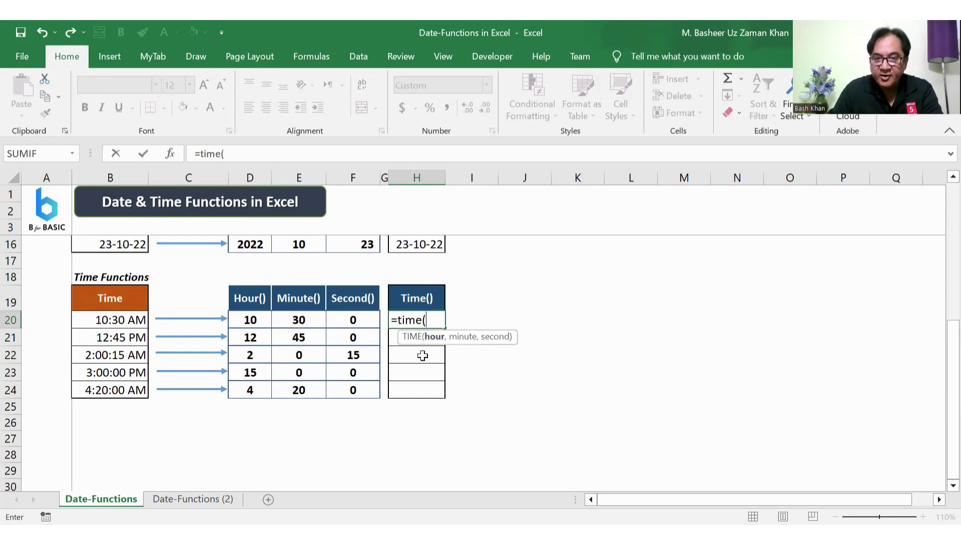
left_click(250, 319)
type(",")
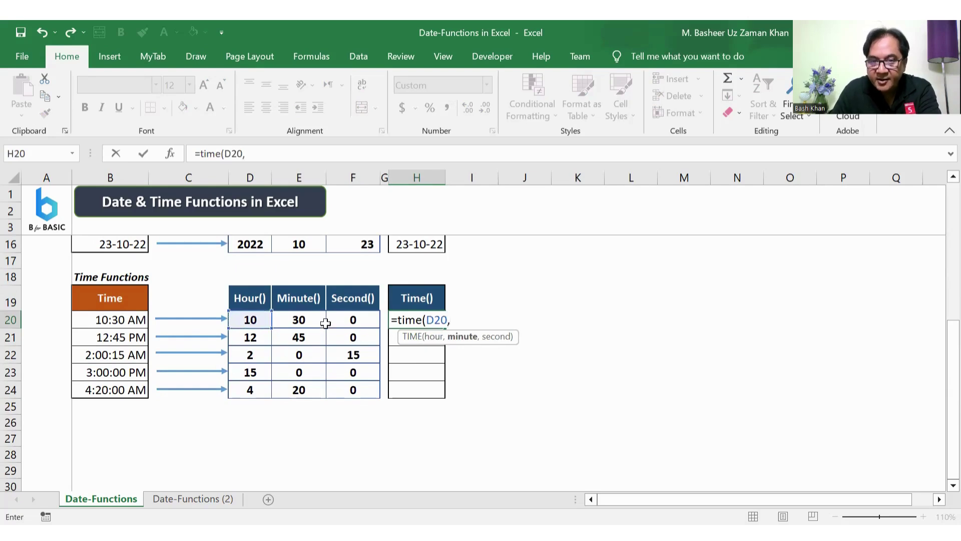
left_click(299, 319)
type(",")
left_click(349, 318)
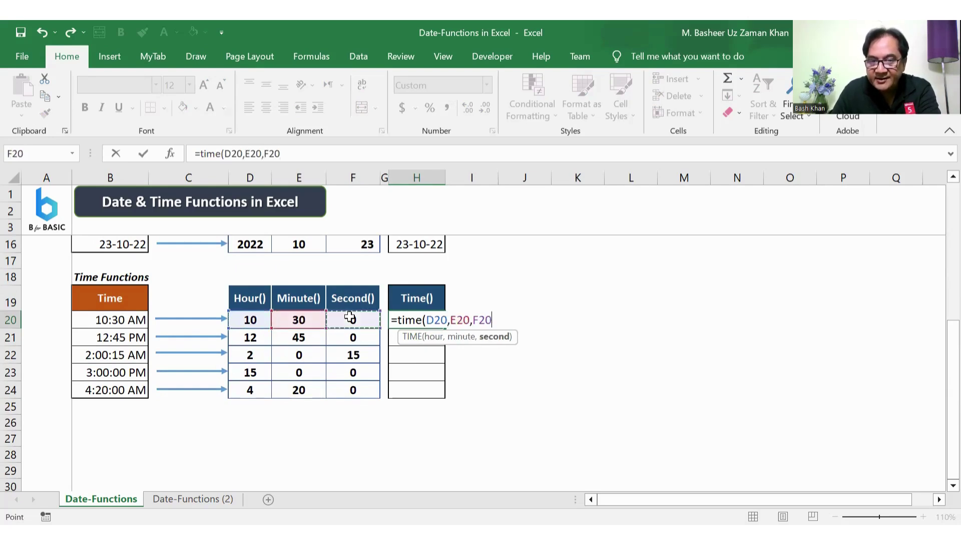
key("Return")
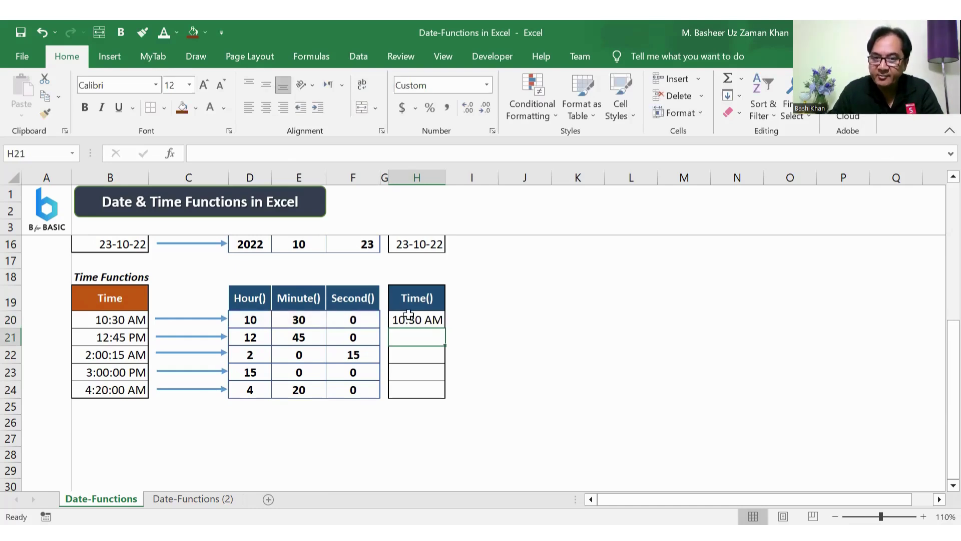
left_click(434, 321)
left_click_drag(445, 329, 446, 395)
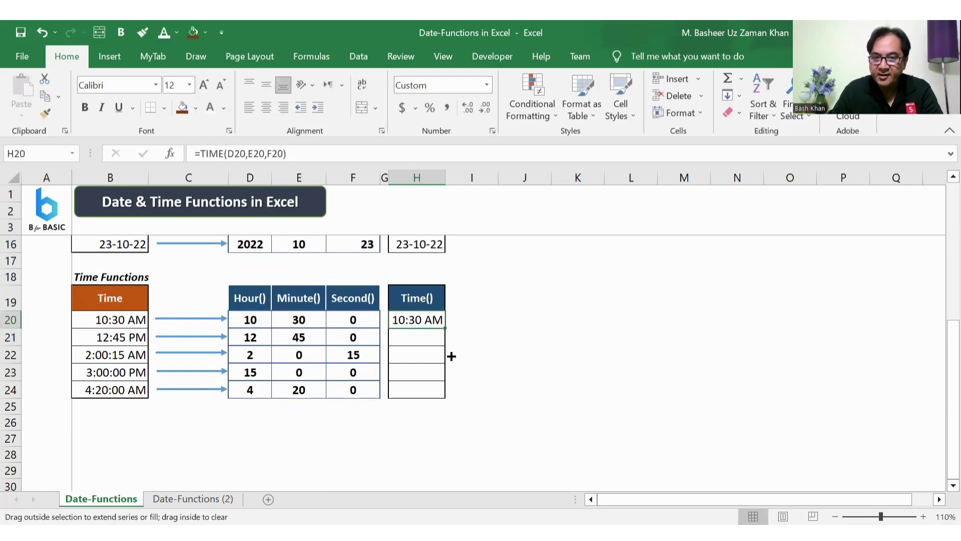
left_click(490, 355)
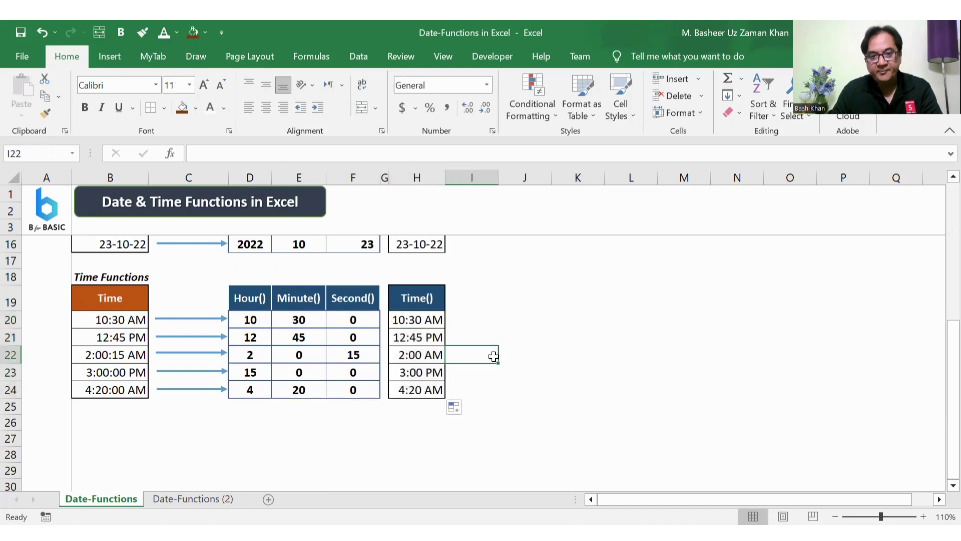